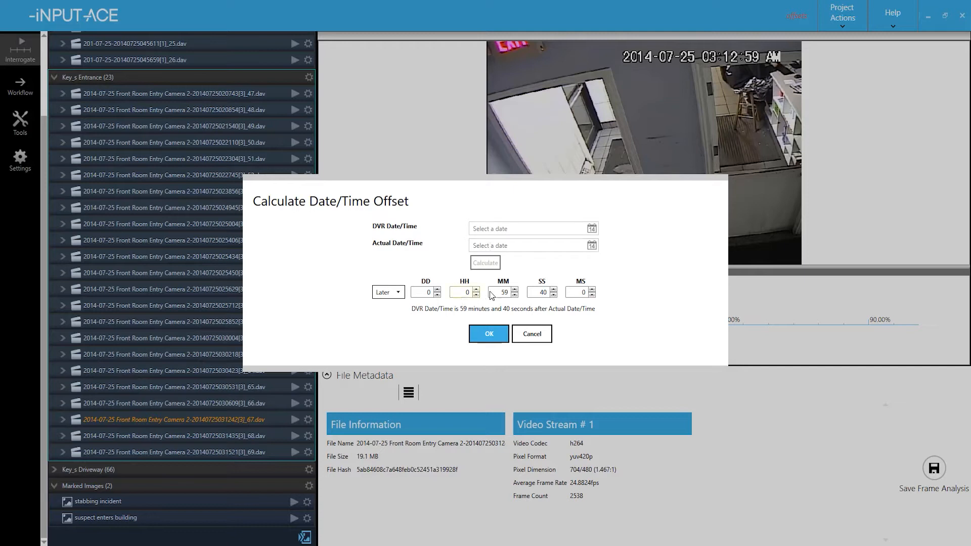
left_click(504, 295)
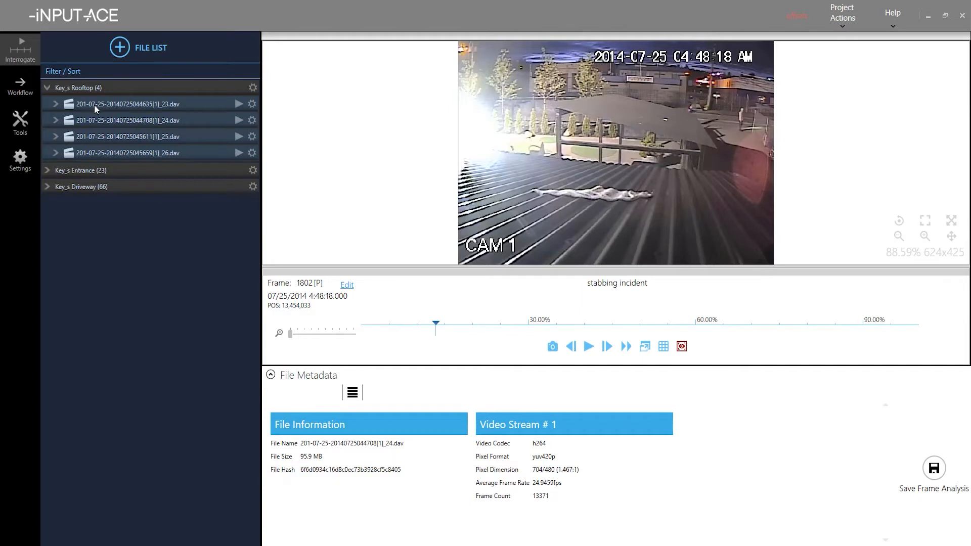
key("ctrl")
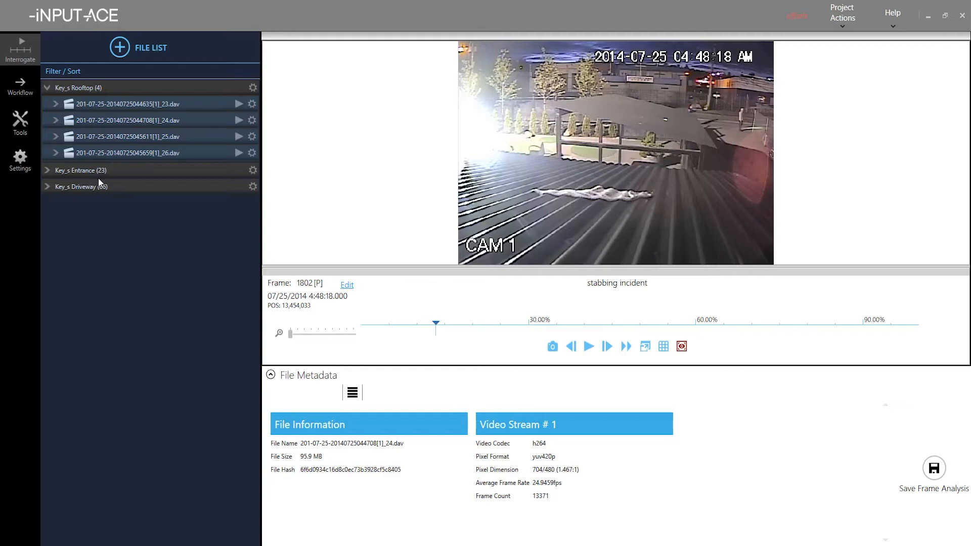
Look through the clips in the Key_s Driveway group and read the case notes in Notepad
left_click(48, 189)
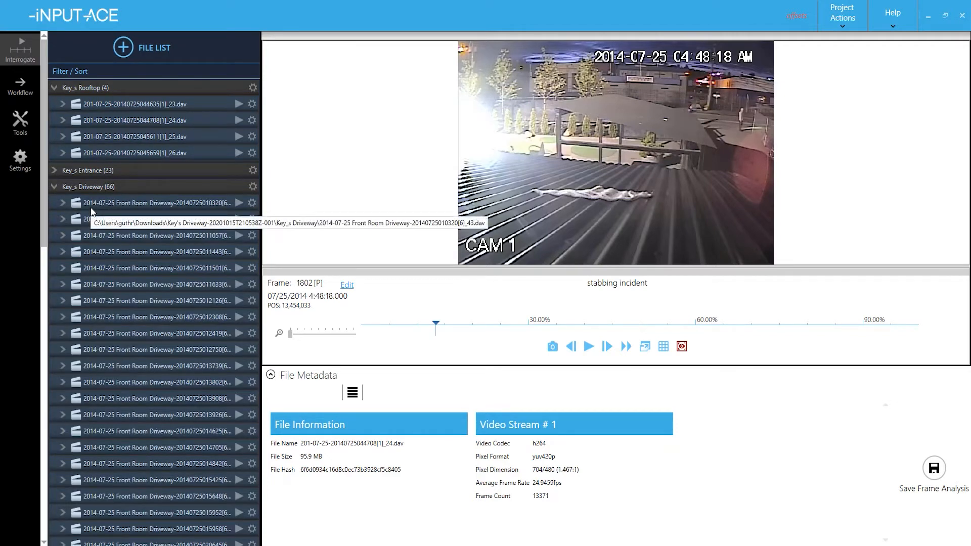
left_click(52, 187)
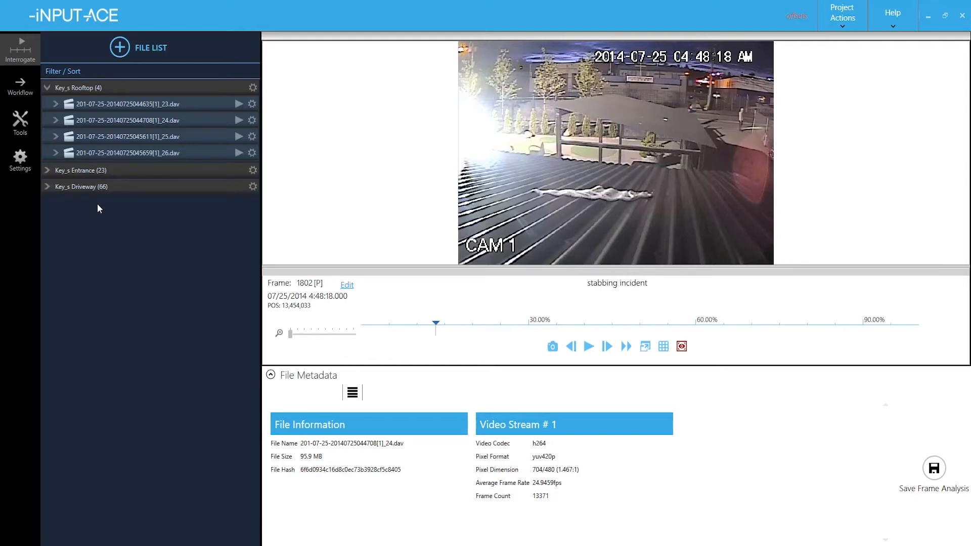
left_click_drag(0, 121, 412, 86)
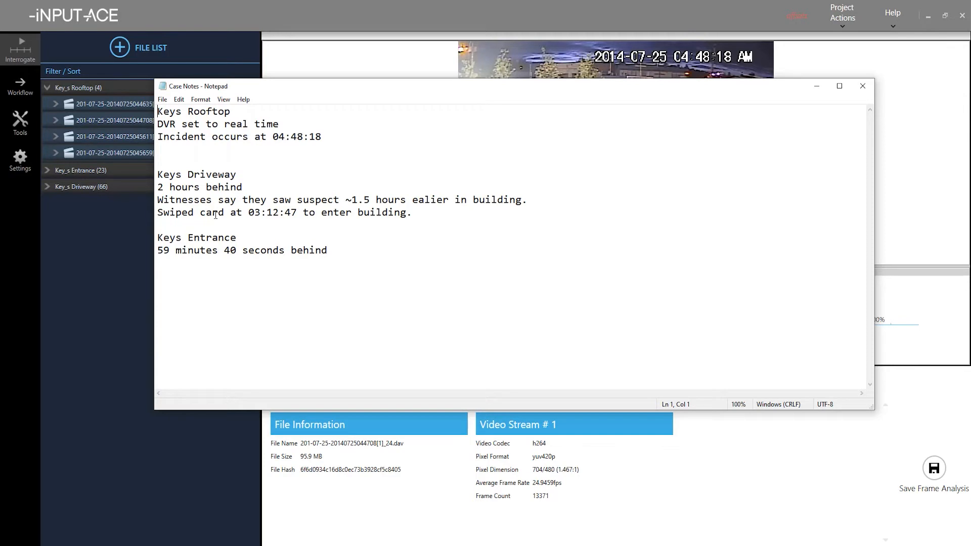
left_click_drag(450, 87, 0, 87)
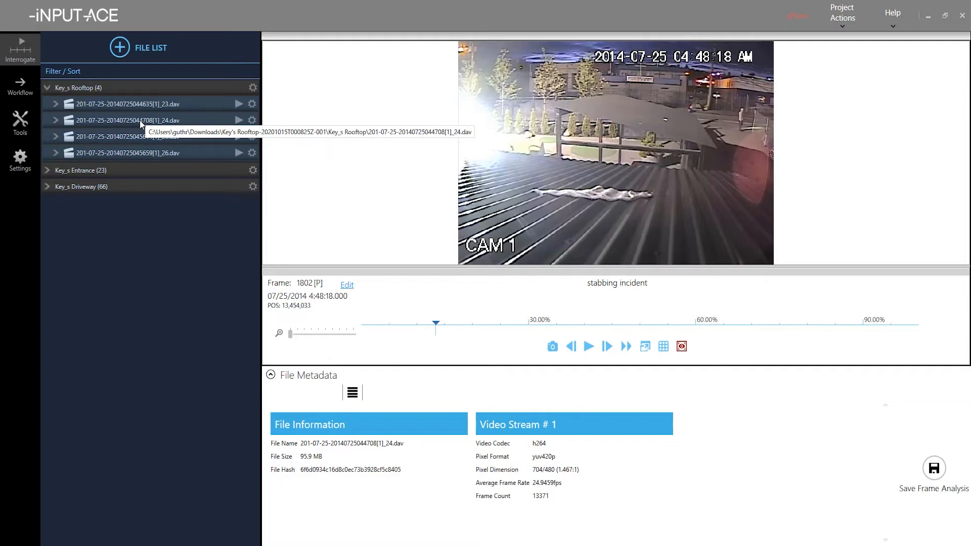
left_click(238, 120)
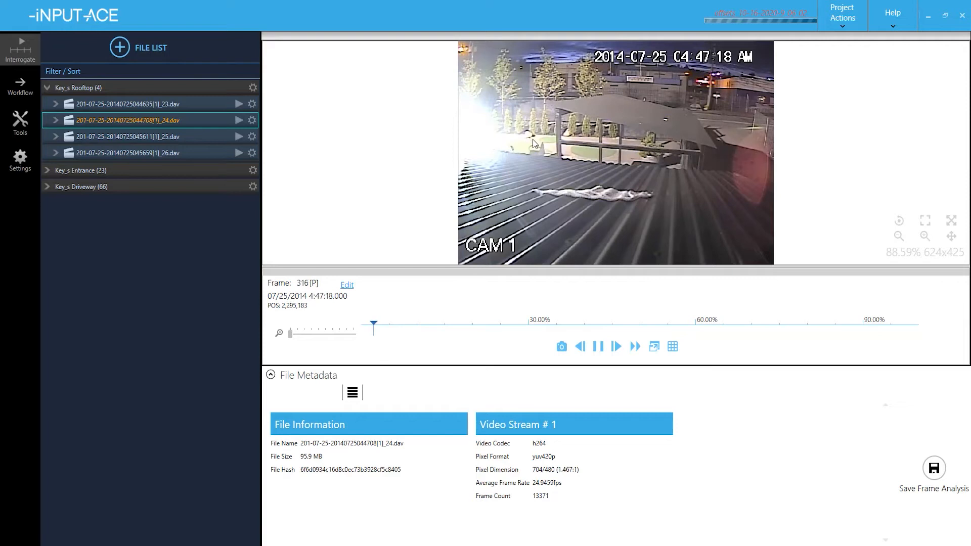
left_click_drag(376, 323, 438, 326)
left_click_drag(438, 326, 436, 326)
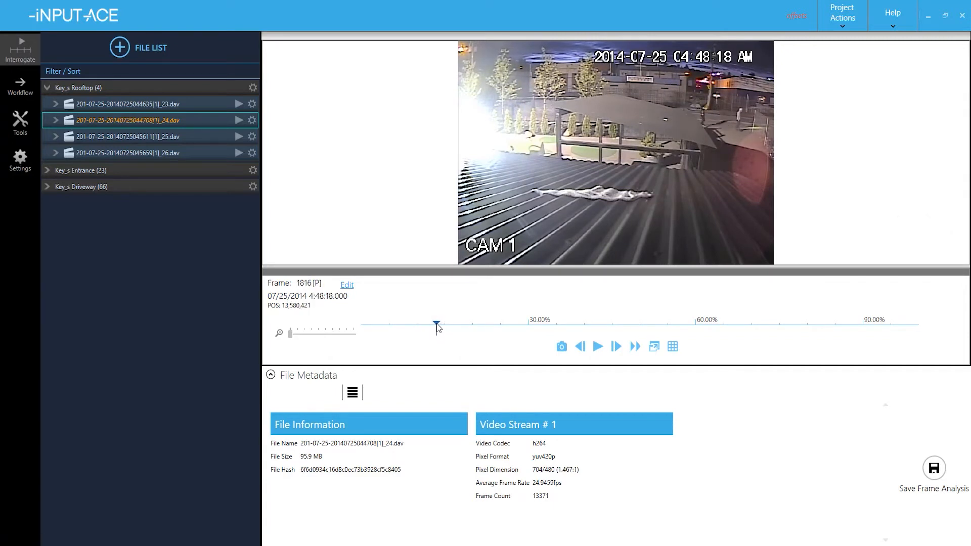
left_click(597, 346)
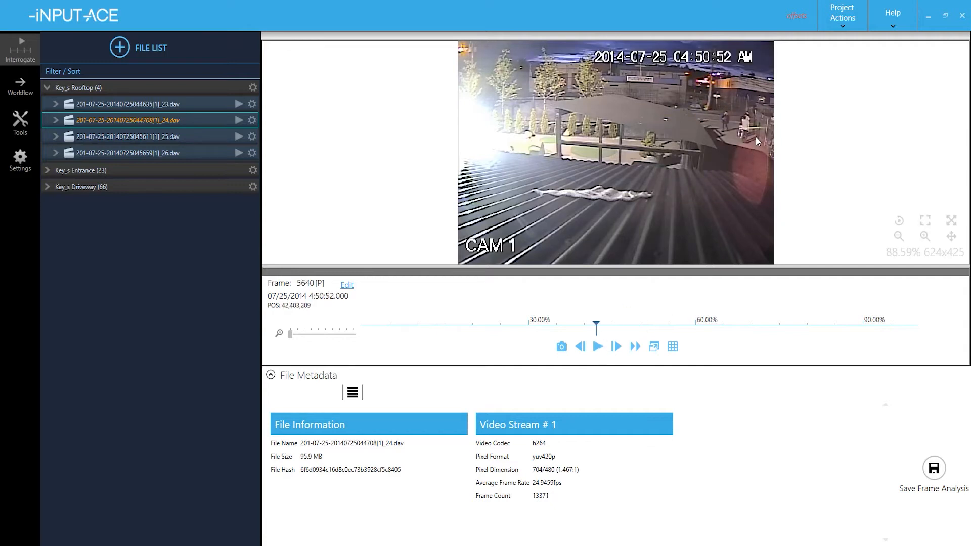
scroll(756, 138, "up", 6)
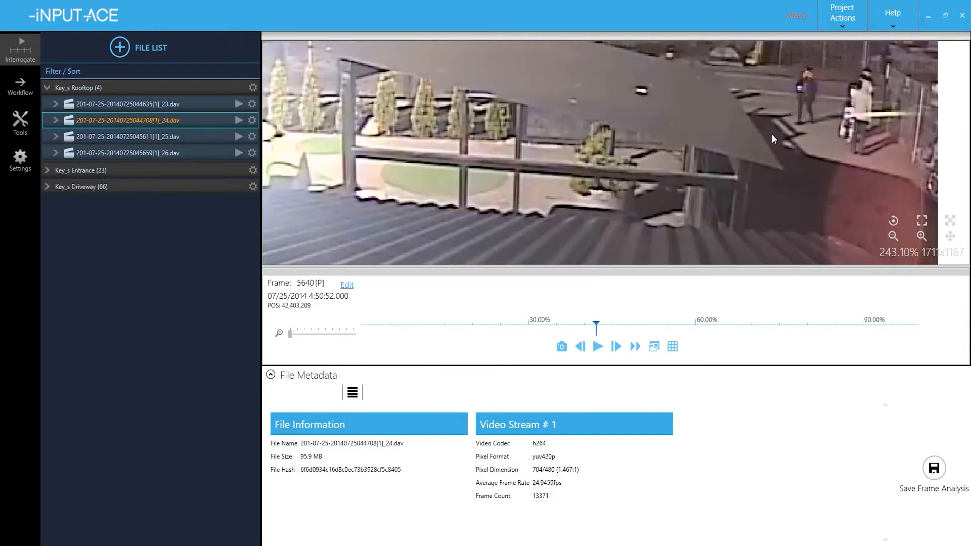
left_click_drag(772, 134, 774, 132)
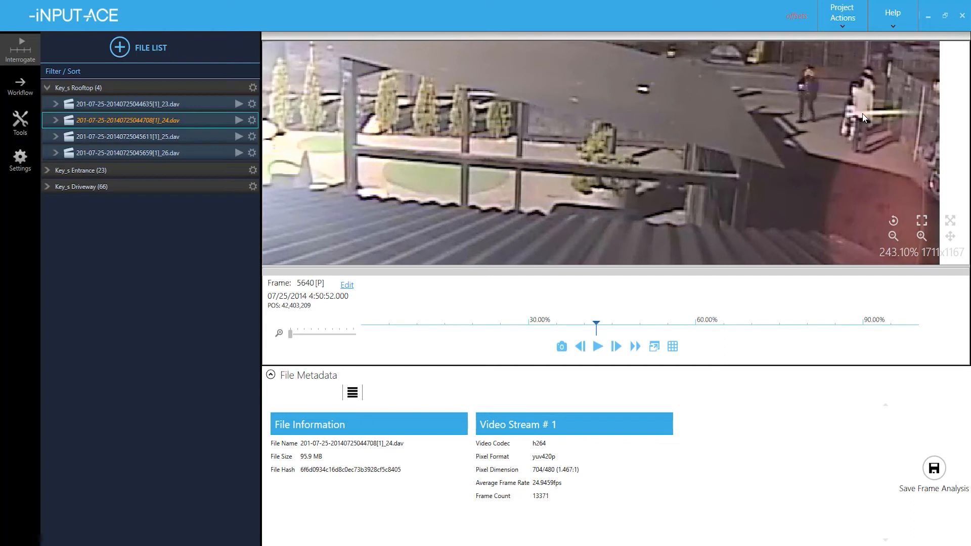
Move the rooftop clip back to the incident at 4:48:18 and fine-tune it frame by frame to frame 1798
key("Left")
key("Left")
key("Left")
left_click_drag(601, 328, 438, 327)
key("Right")
key("Right")
key("Right")
key("Right")
key("Right")
key("Right")
key("Left")
key("Left")
key("Left")
key("Left")
key("Left")
key("Left")
key("Left")
key("Left")
key("Left")
key("Left")
key("Left")
key("Left")
key("Left")
key("Left")
key("Left")
key("Left")
key("Left")
key("Left")
key("Left")
key("Left")
key("Left")
key("Left")
key("Left")
key("Left")
key("Right")
key("Right")
key("Right")
key("Right")
key("Right")
key("Right")
key("Right")
key("Right")
key("Left")
key("Right")
key("Right")
key("Right")
key("Left")
key("Left")
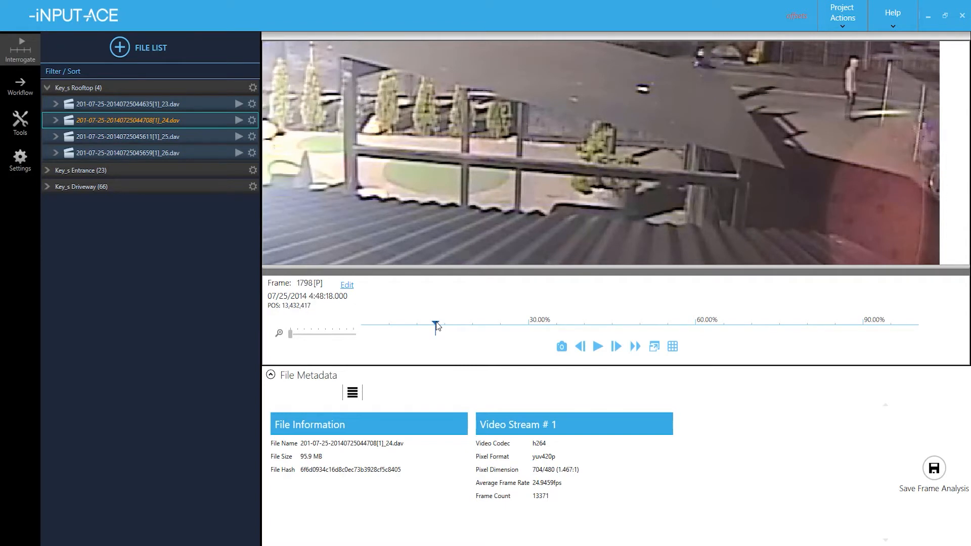
Mark the current rooftop frame with the title "stabbing incident" in the Marked Images group
key("m")
type("stabbing incident")
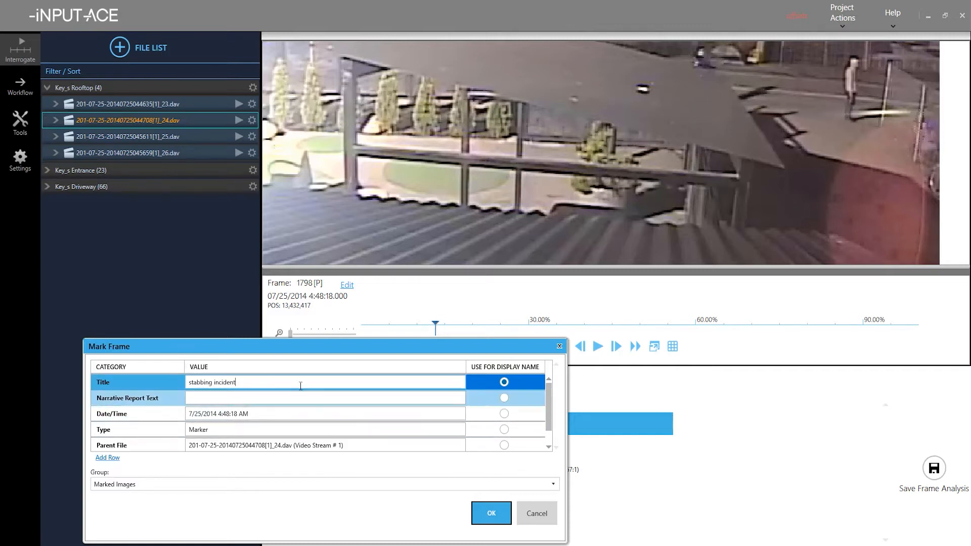
left_click_drag(286, 346, 404, 186)
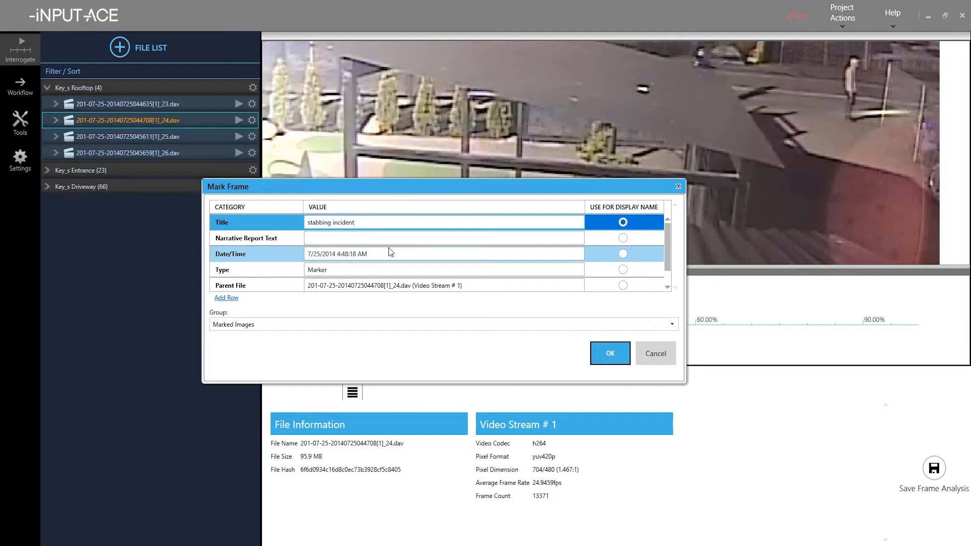
left_click_drag(420, 183, 478, 146)
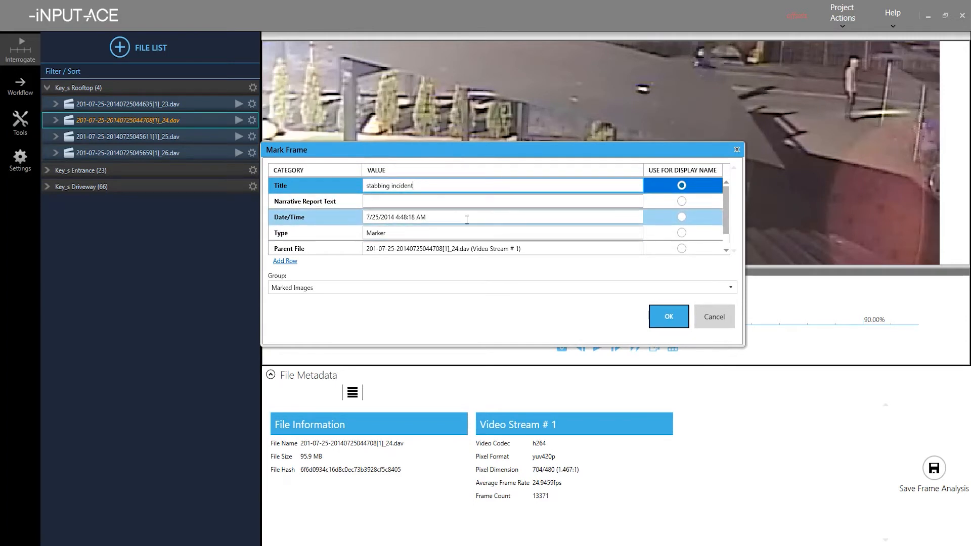
left_click(667, 318)
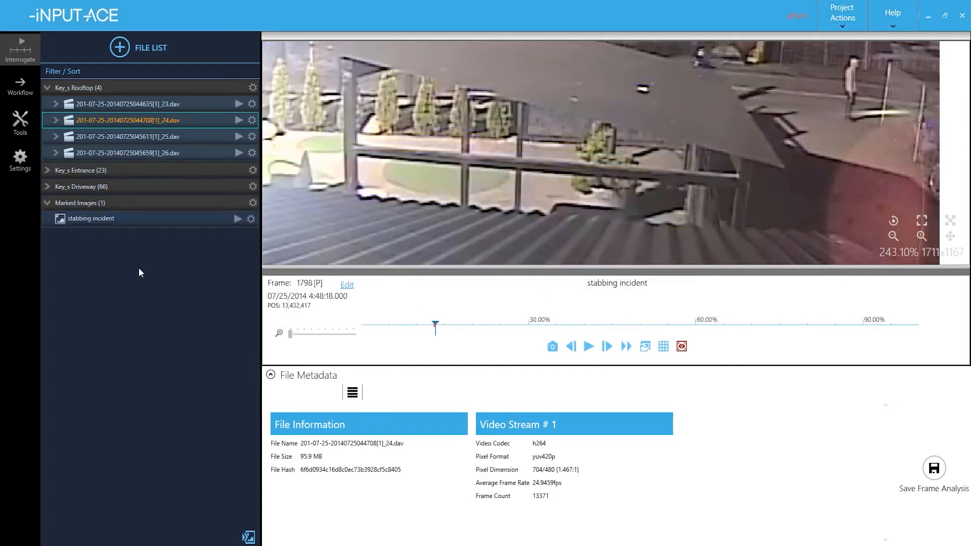
Expand the Key_s Driveway group and read the case notes for its clock offset and the card swipe time
key("alt+Tab")
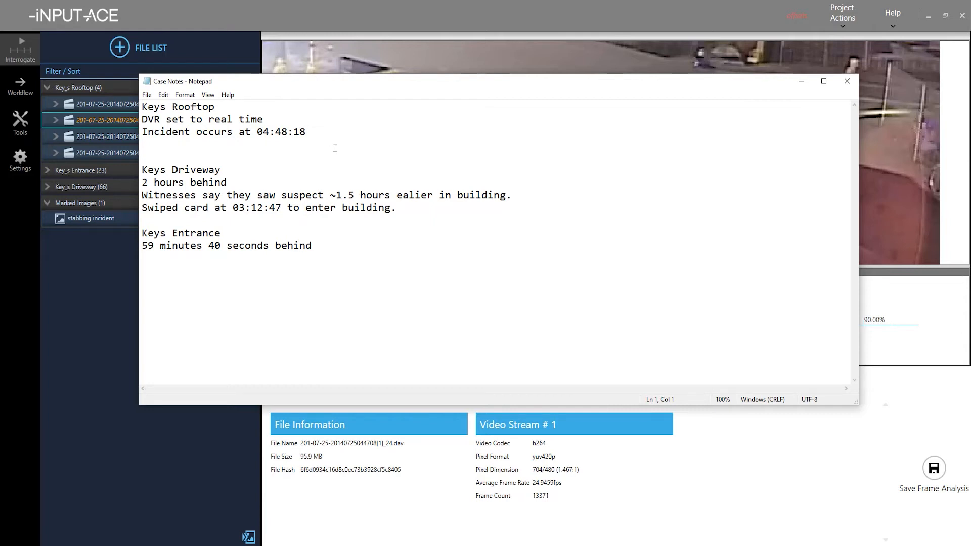
left_click_drag(414, 89, 0, 63)
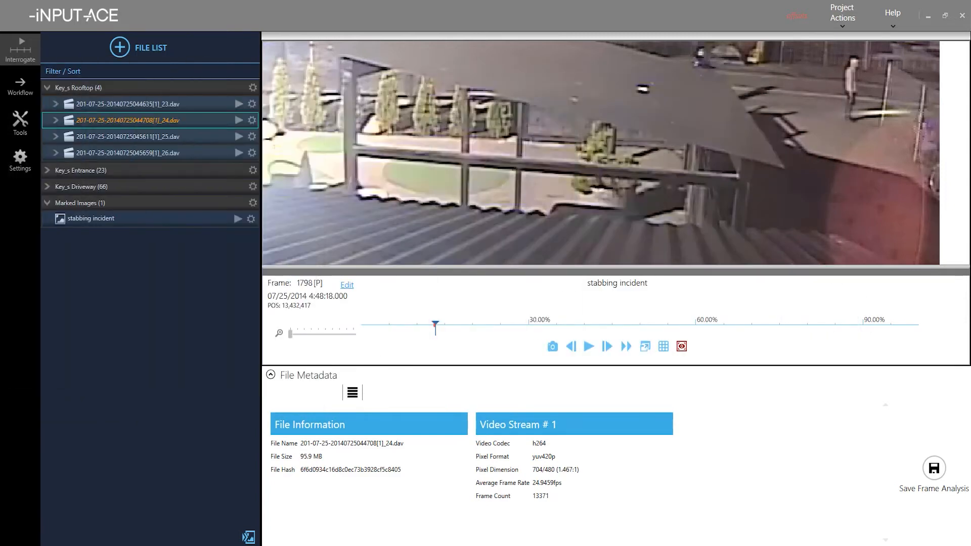
left_click(45, 187)
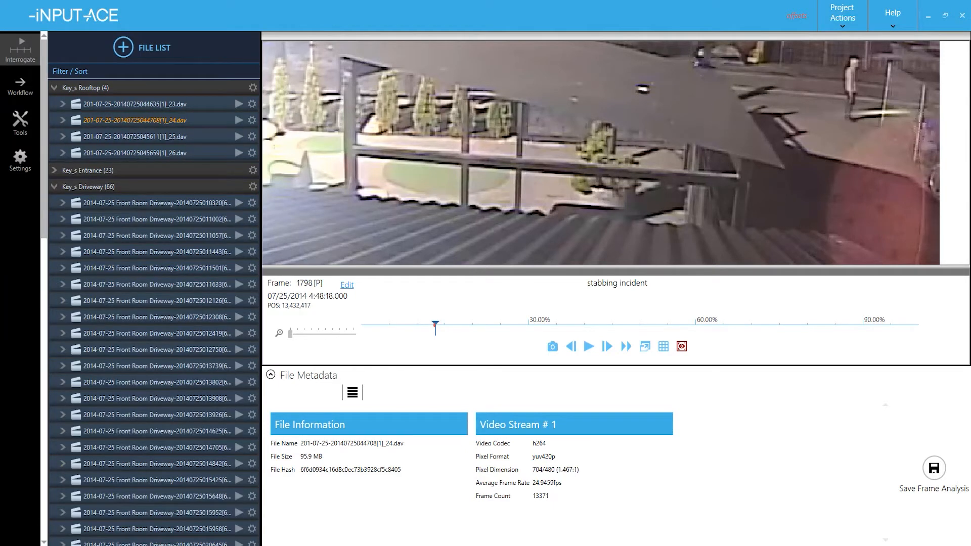
left_click_drag(0, 90, 367, 51)
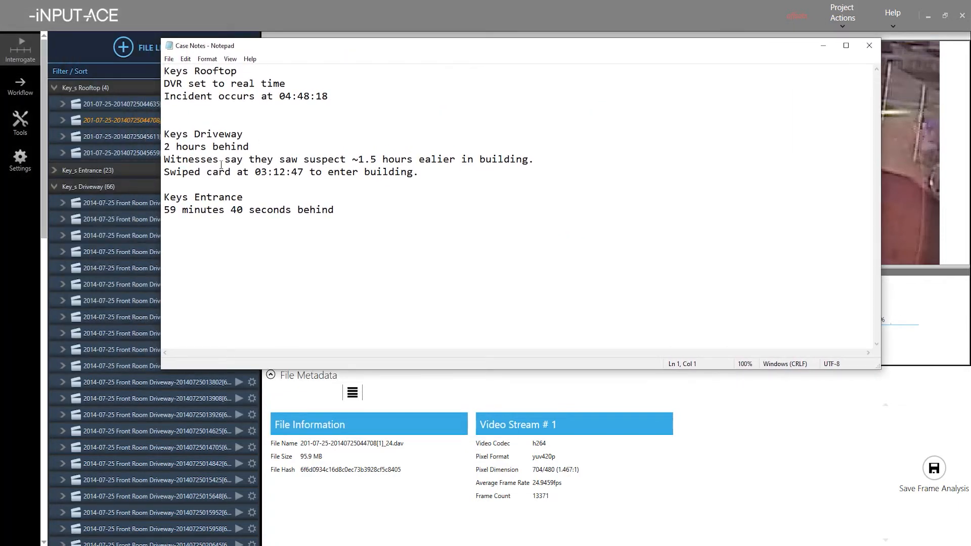
left_click_drag(382, 54, 0, 90)
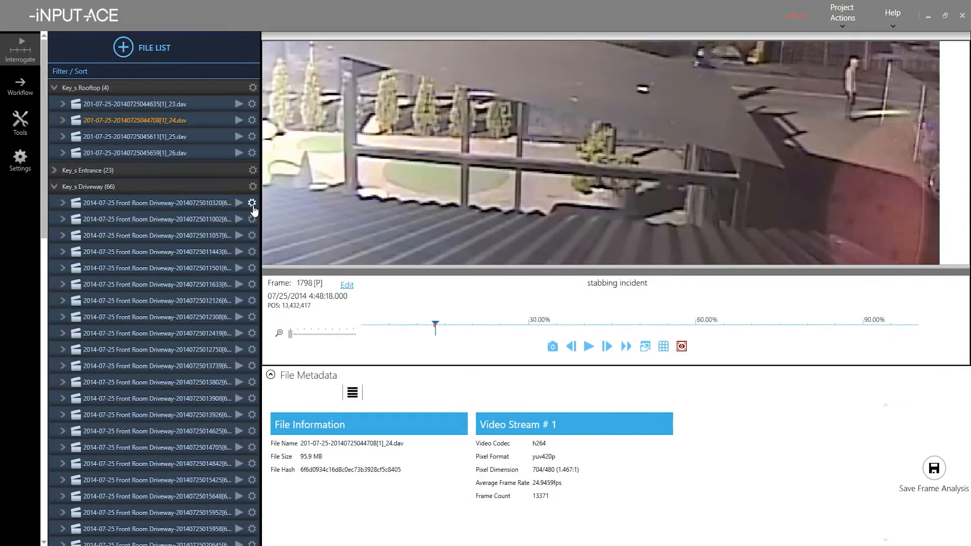
Inspect the date/time offset in the first Key_s Driveway clip's settings and leave without saving changes
left_click(252, 204)
left_click(251, 203)
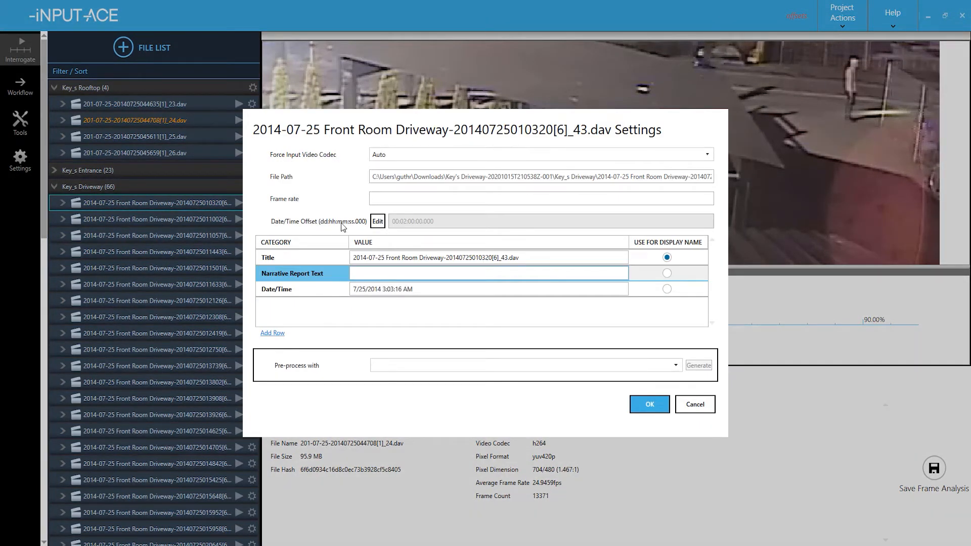
left_click(378, 222)
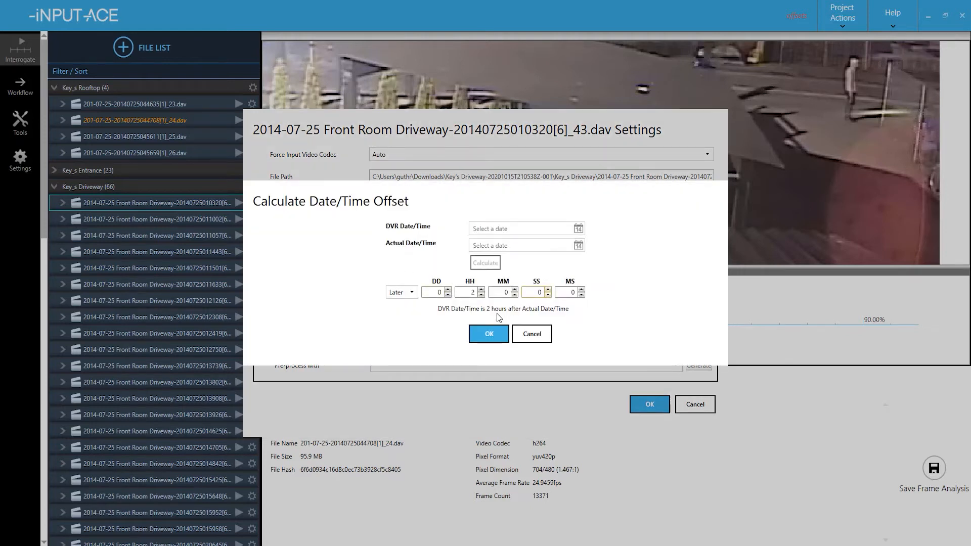
left_click(527, 335)
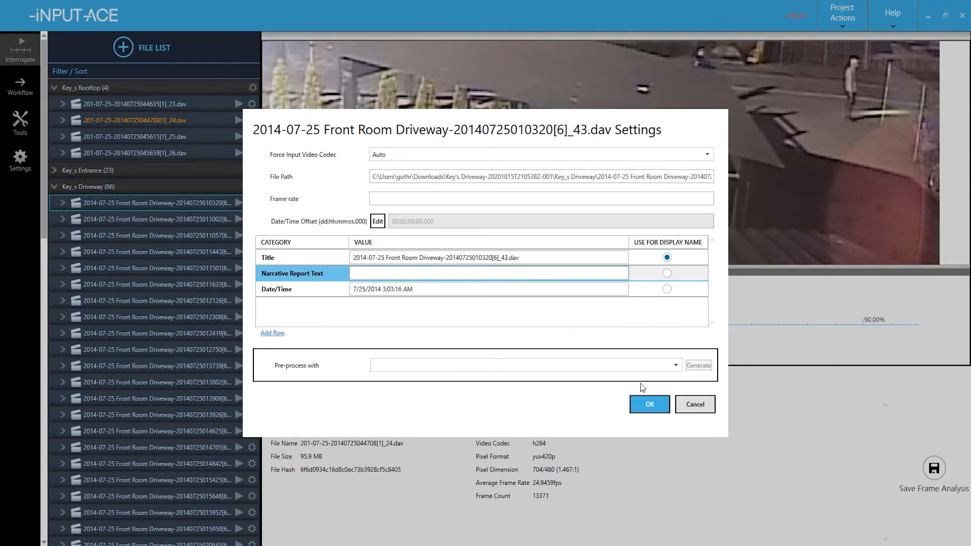
left_click(695, 405)
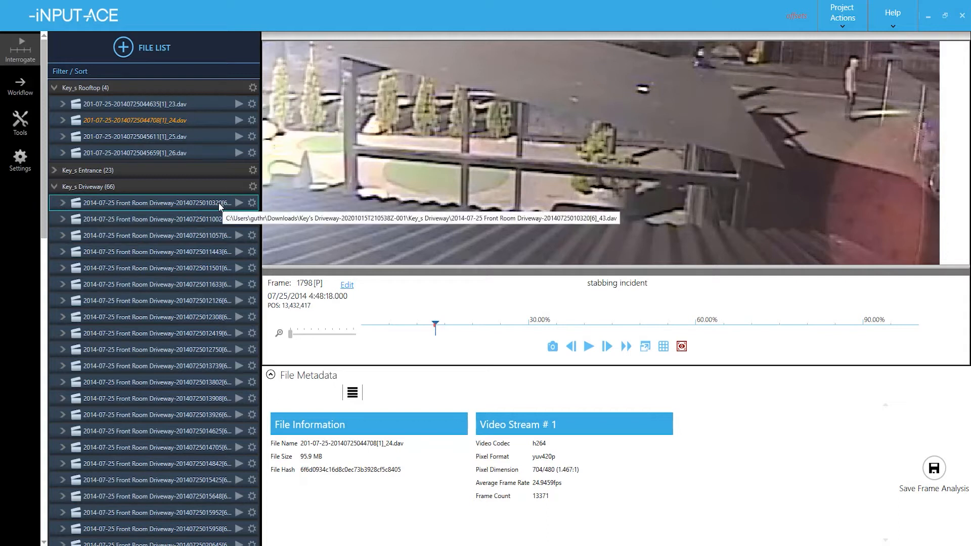
Set the date/time offset of the whole Key_s Driveway group to 2 hours with the direction Later
left_click(252, 187)
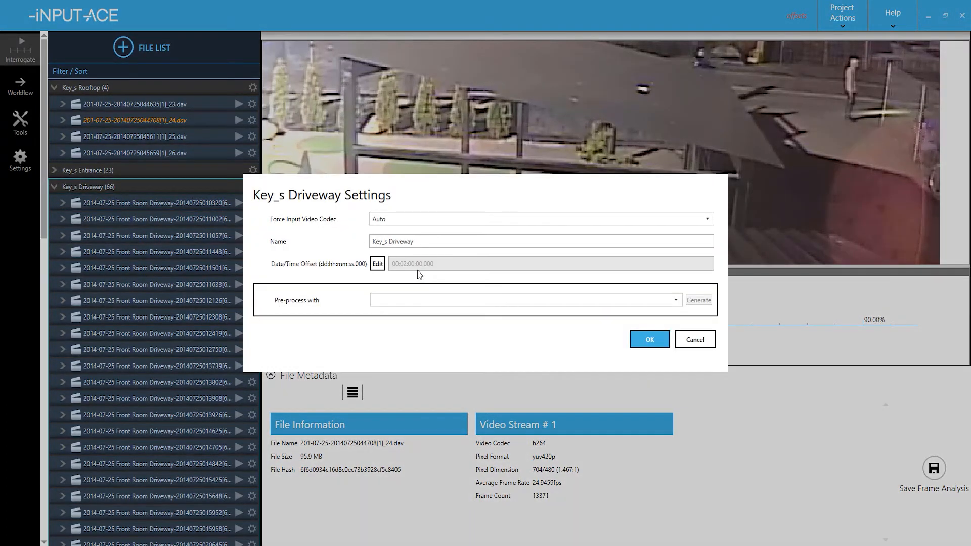
left_click(378, 264)
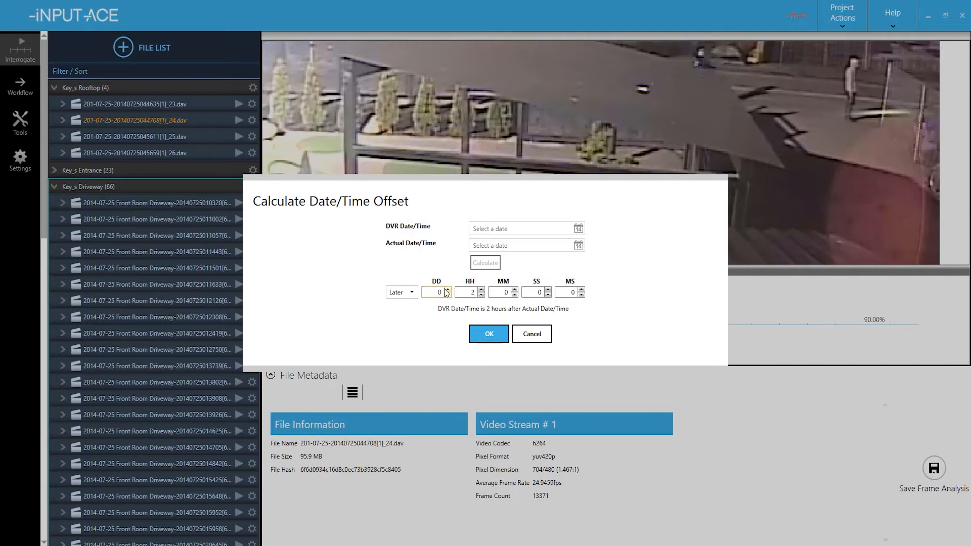
left_click(401, 295)
left_click(400, 318)
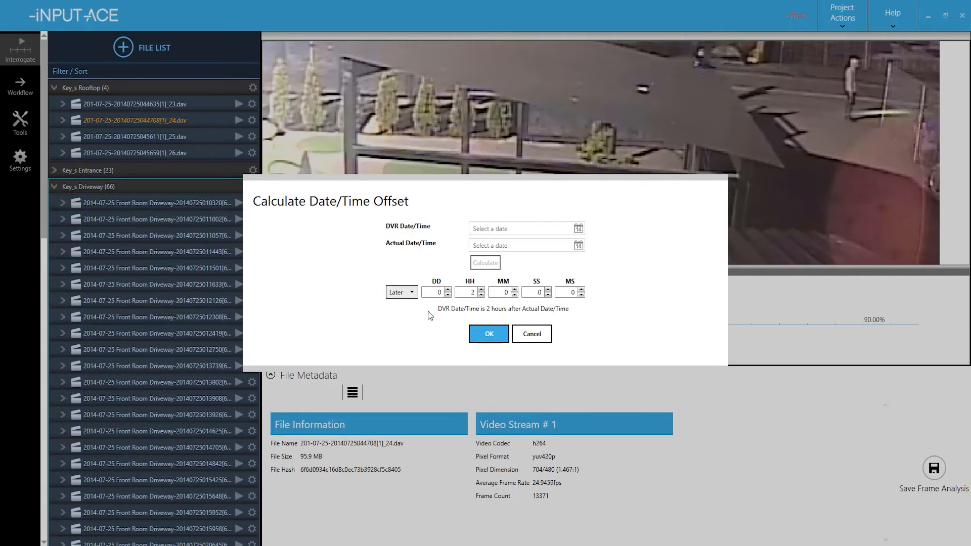
double_click(474, 293)
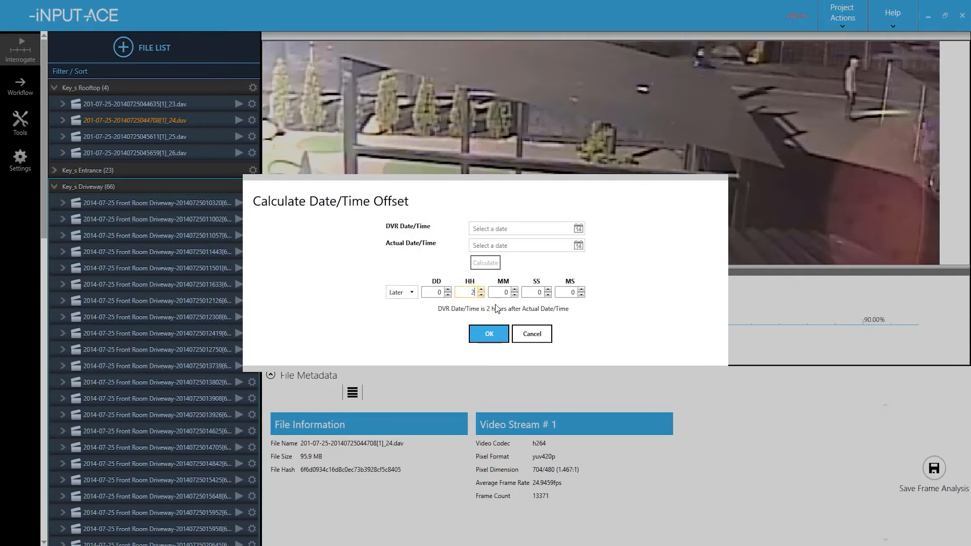
left_click(502, 343)
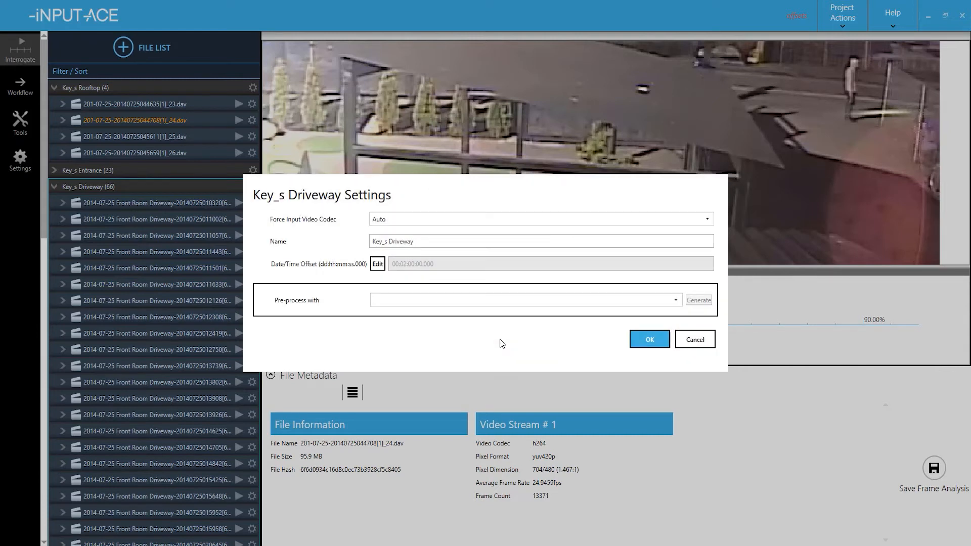
left_click(650, 341)
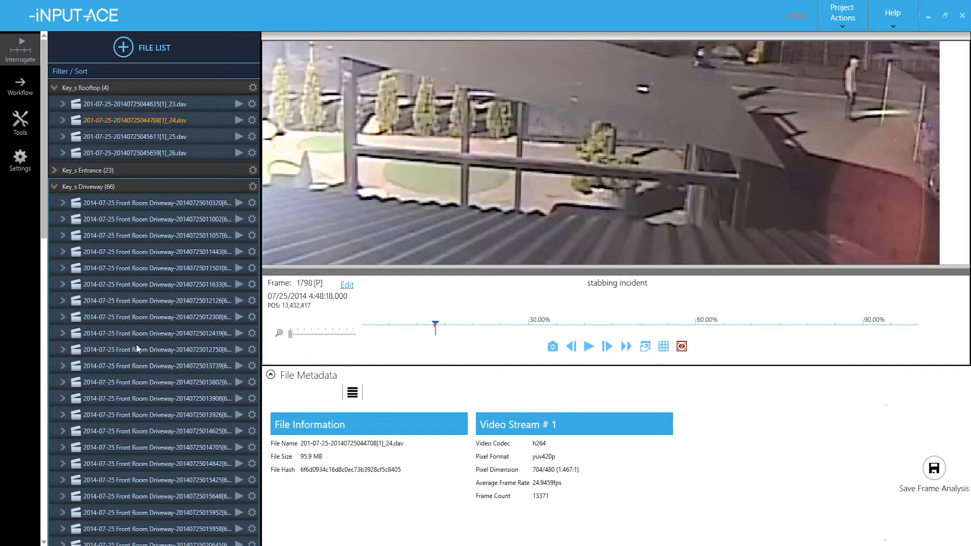
left_click_drag(261, 331, 316, 333)
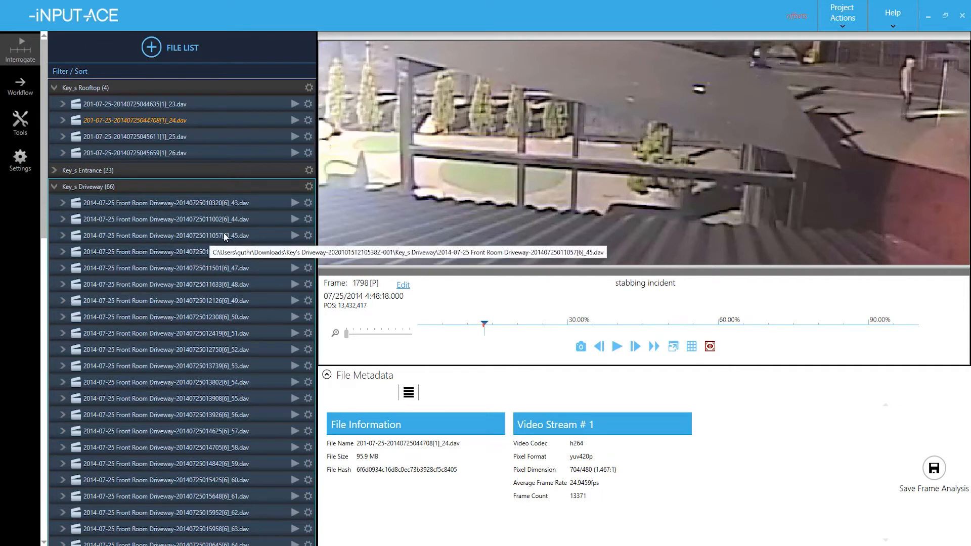
double_click(285, 235)
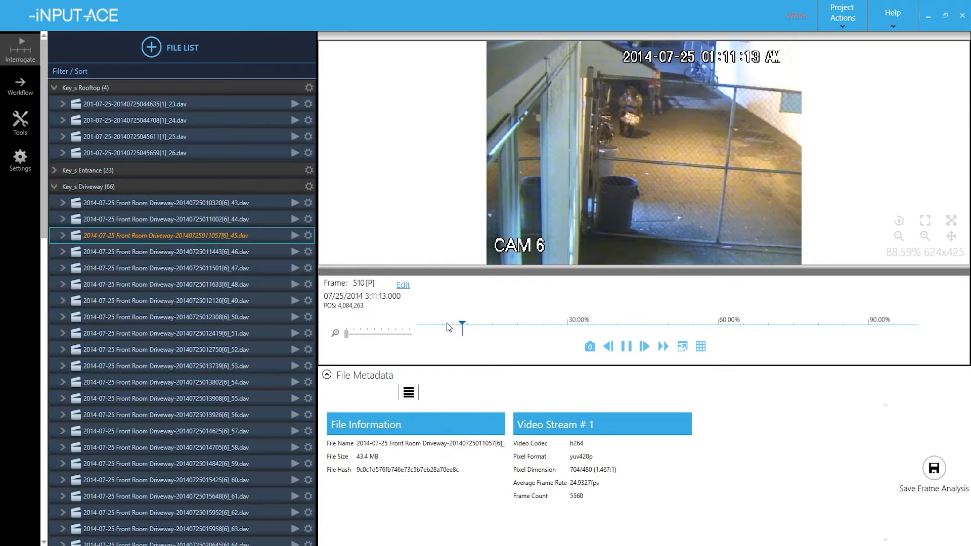
left_click(464, 324)
left_click_drag(466, 323, 675, 323)
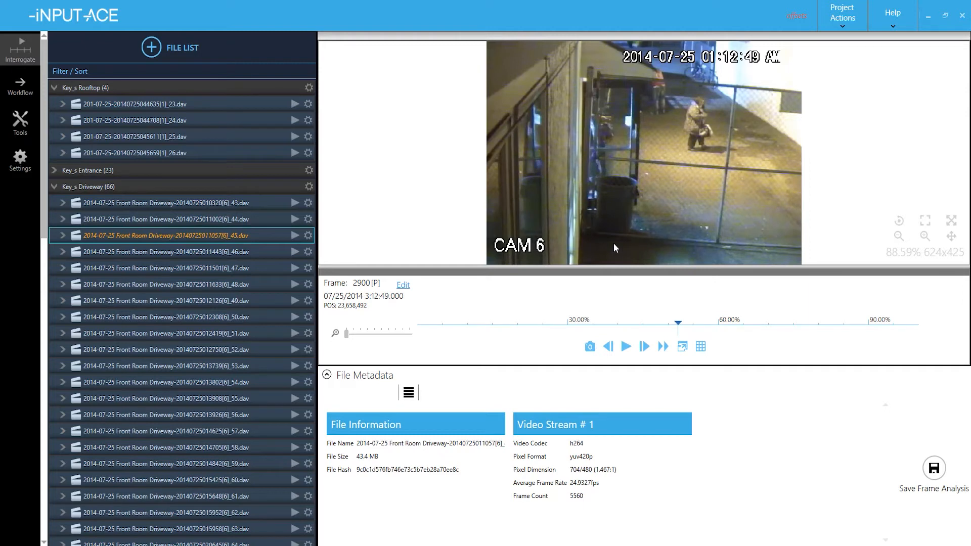
Mark the current driveway frame with the title "suspect enters building" in the Marked Images group
key("m")
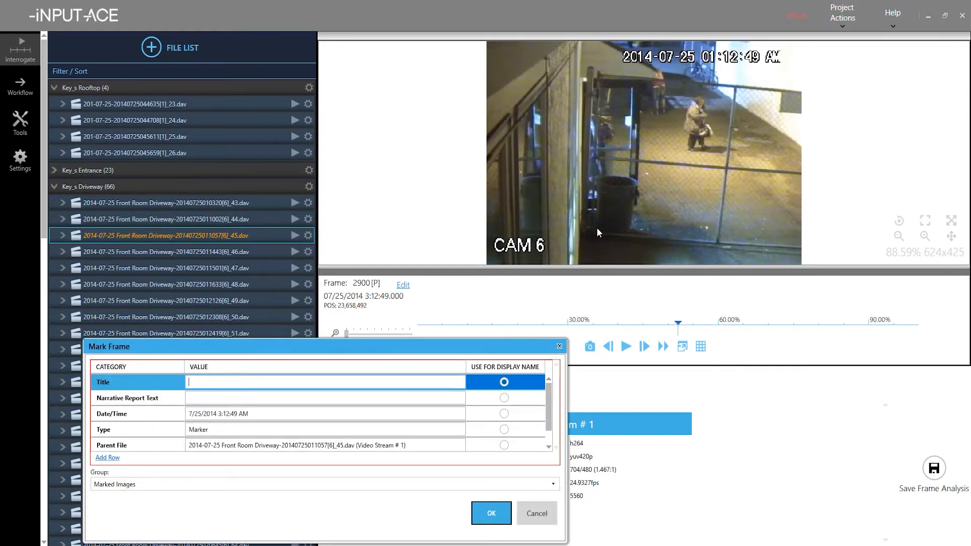
left_click_drag(289, 349, 426, 179)
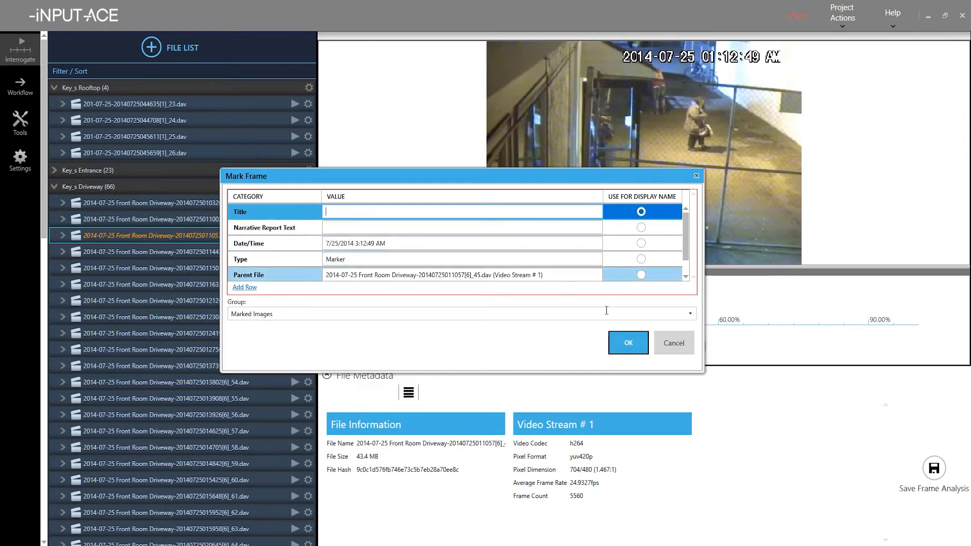
left_click(411, 211)
type("susoec")
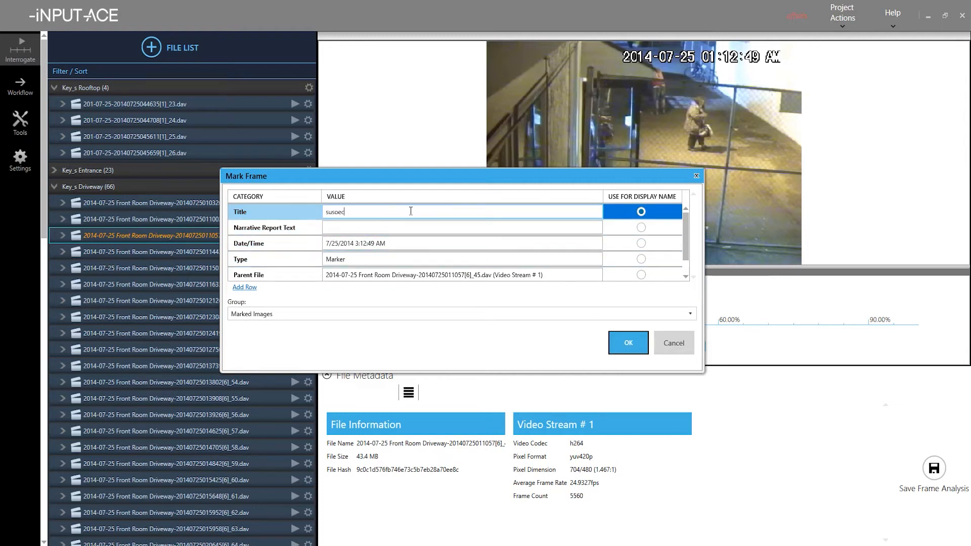
key("BackSpace")
key("BackSpace")
key("BackSpace")
key("BackSpace")
key("BackSpace")
type("spect enters building")
left_click(629, 343)
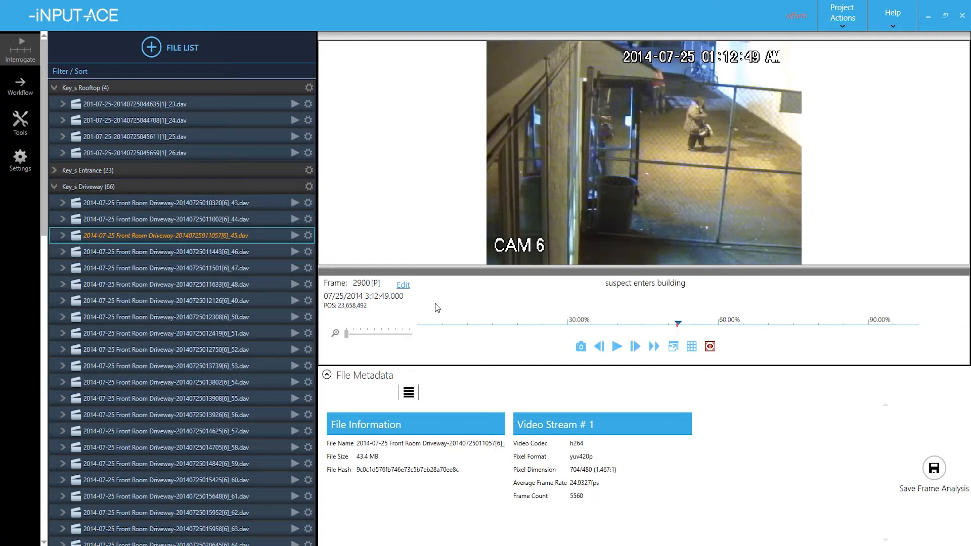
left_click(55, 186)
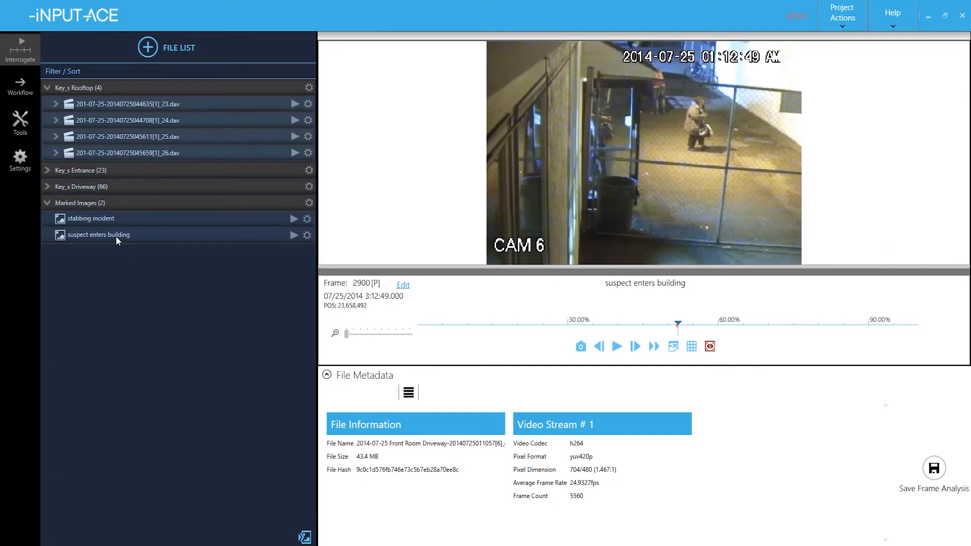
left_click(48, 170)
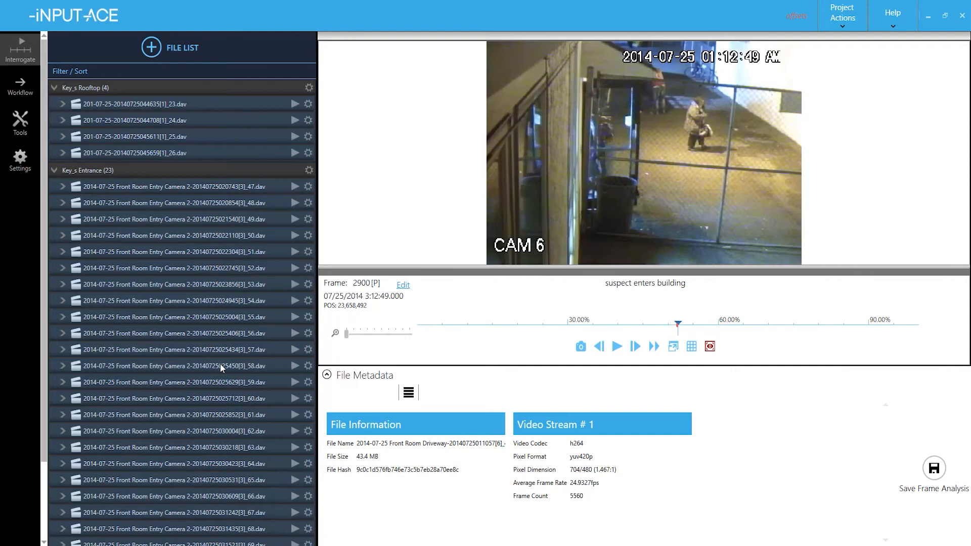
scroll(225, 379, "down", 3)
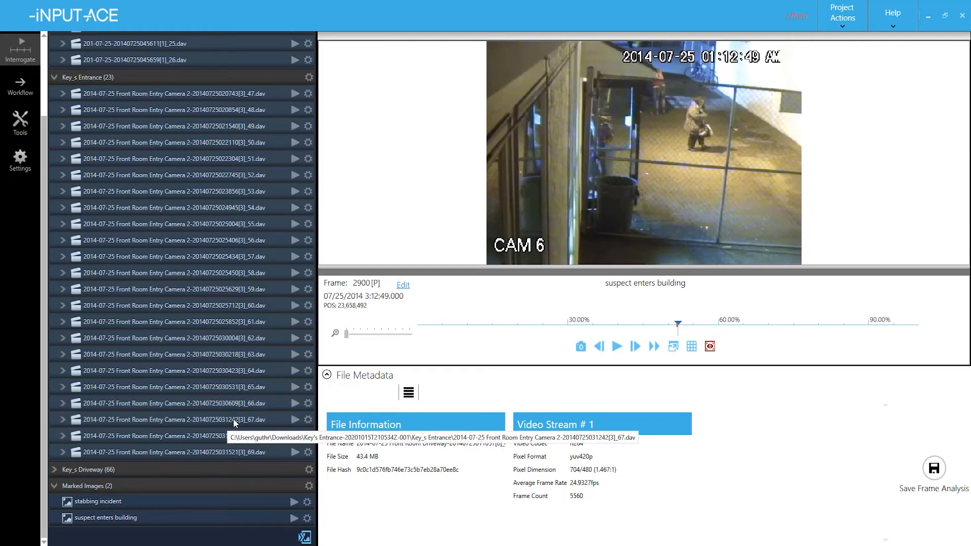
left_click(294, 419)
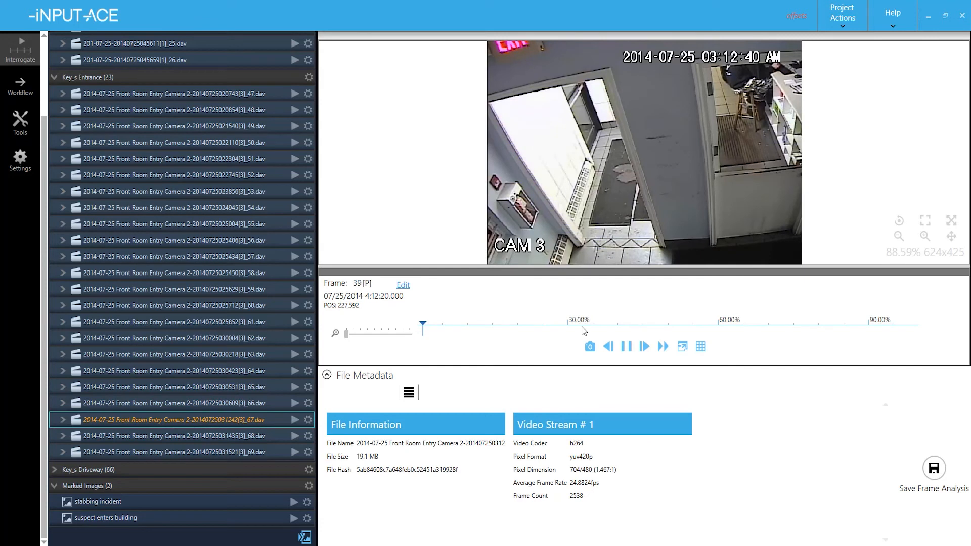
left_click_drag(428, 322, 515, 323)
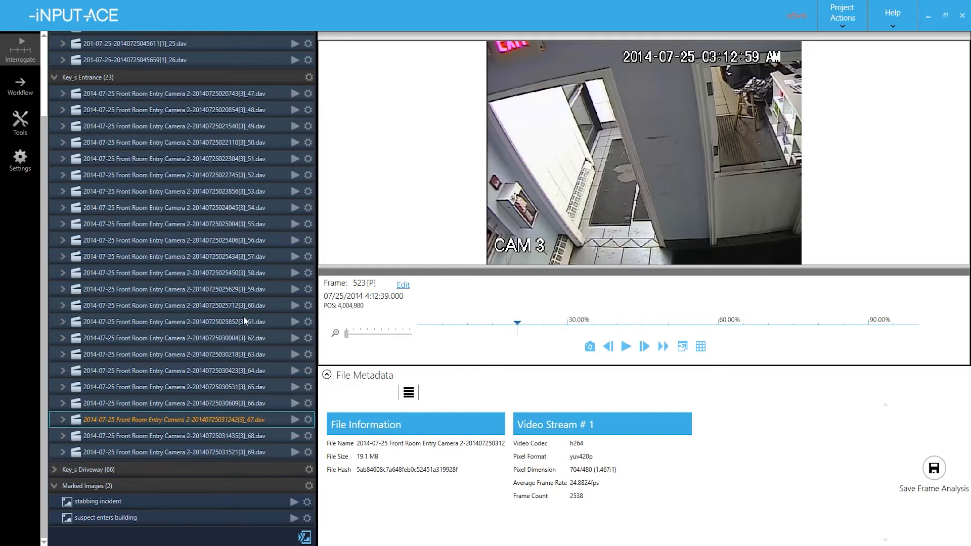
Consult the case notes for Keys Entrance and apply a 59-minute 40-second date/time offset, direction Later, to the Key_s Entrance group
left_click_drag(1, 202, 632, 75)
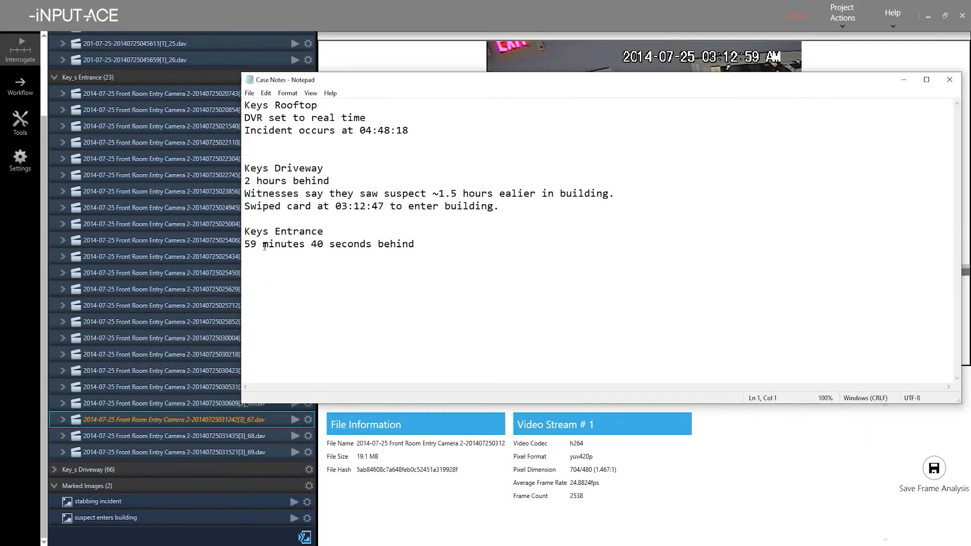
left_click_drag(474, 82, 0, 186)
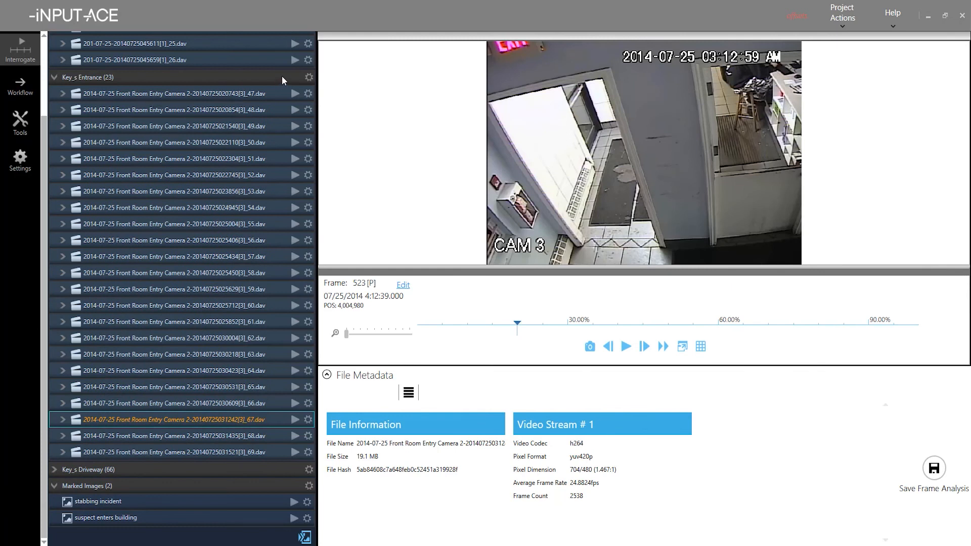
left_click(308, 79)
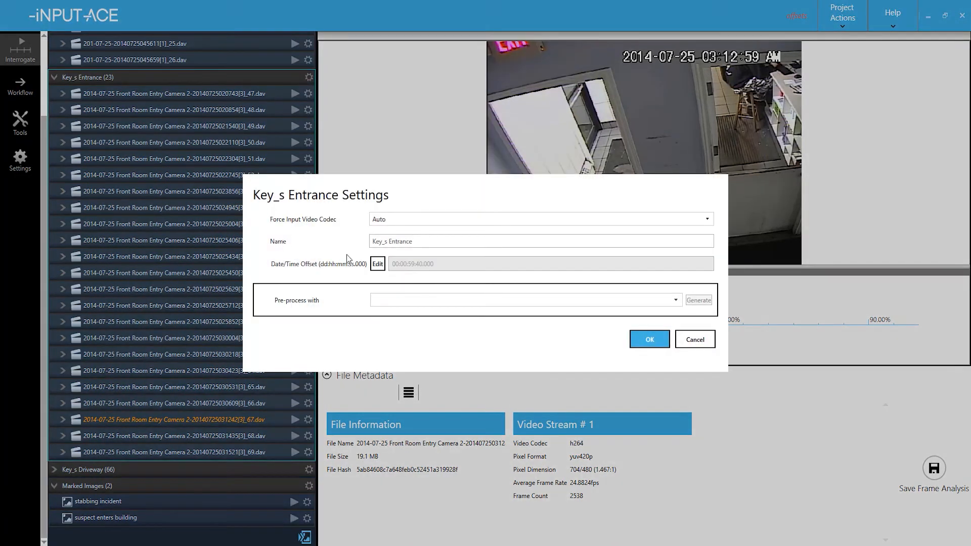
left_click(378, 263)
left_click(397, 292)
left_click(398, 319)
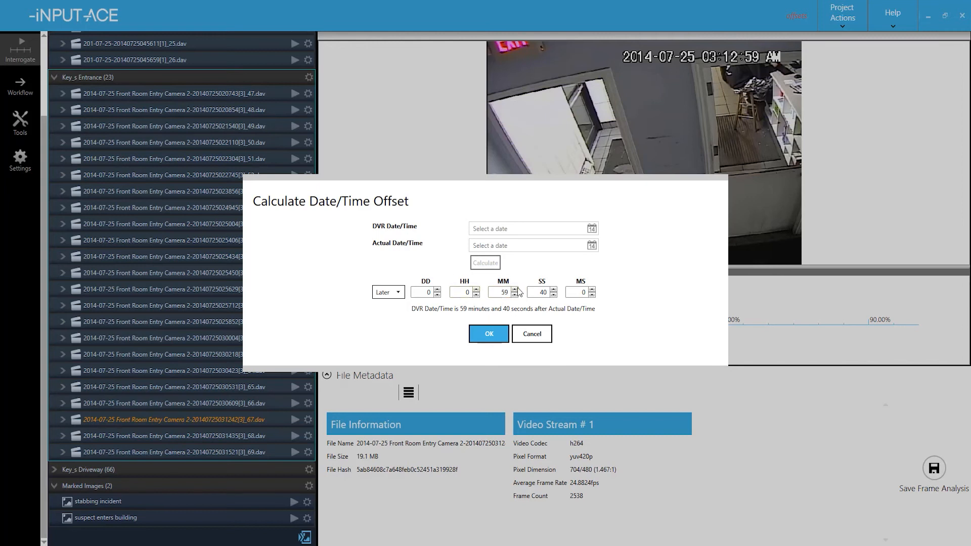
left_click(498, 337)
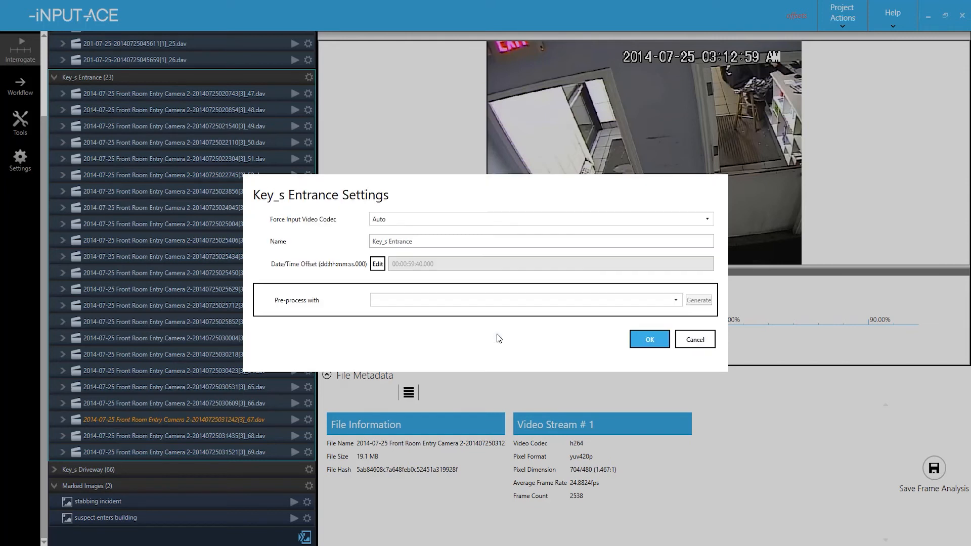
left_click(635, 342)
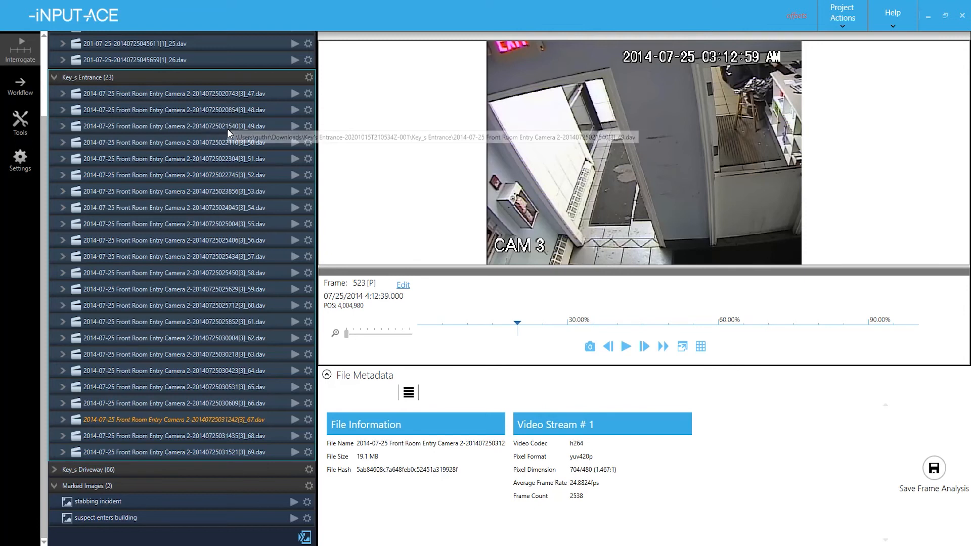
left_click(295, 110)
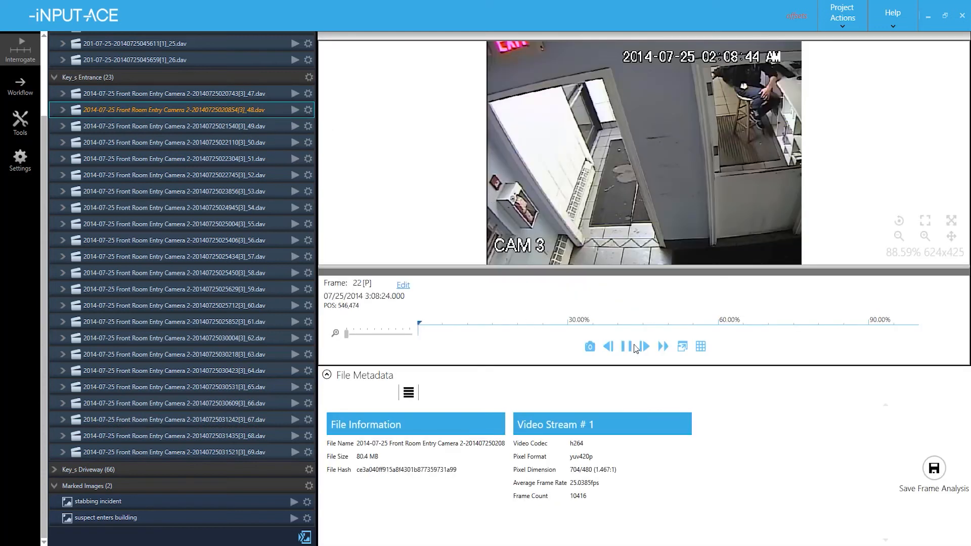
left_click(621, 349)
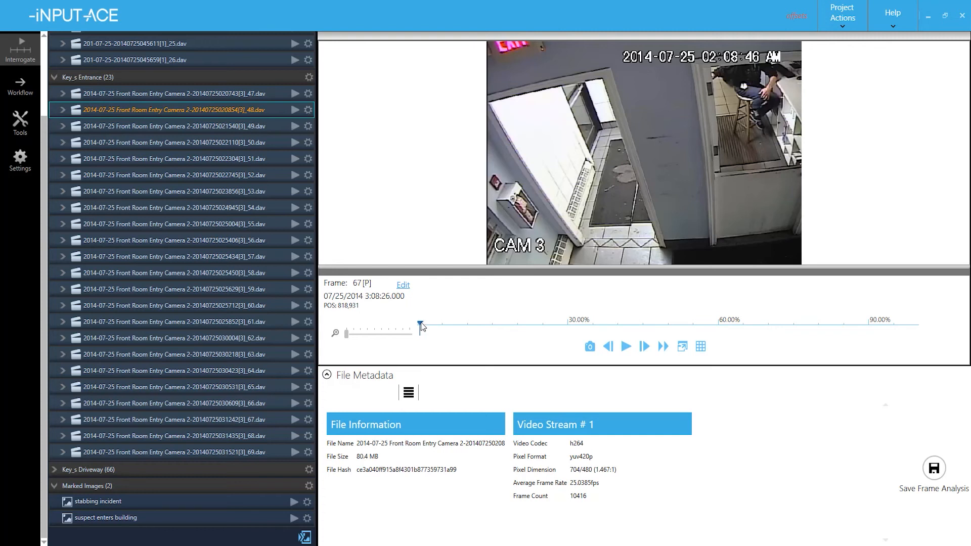
left_click_drag(421, 323, 597, 325)
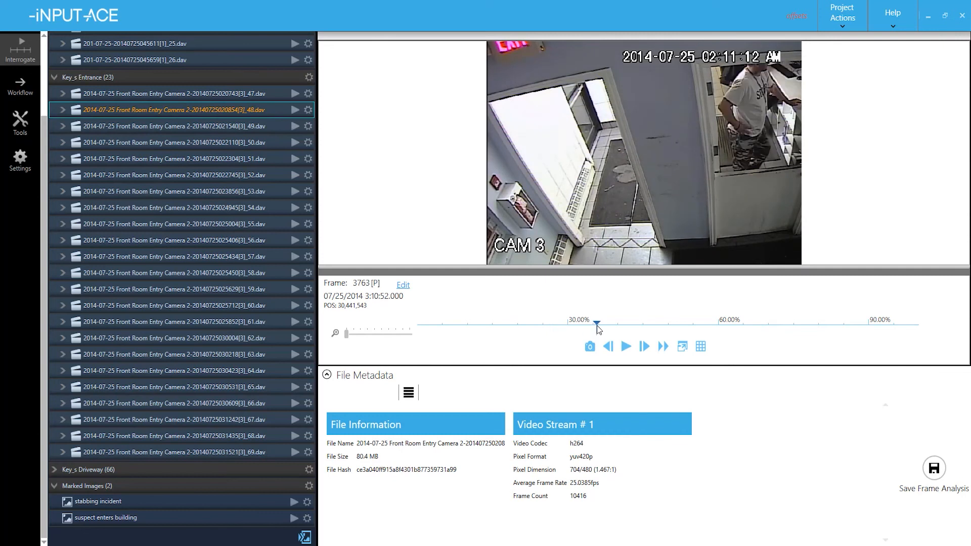
left_click_drag(599, 330, 741, 329)
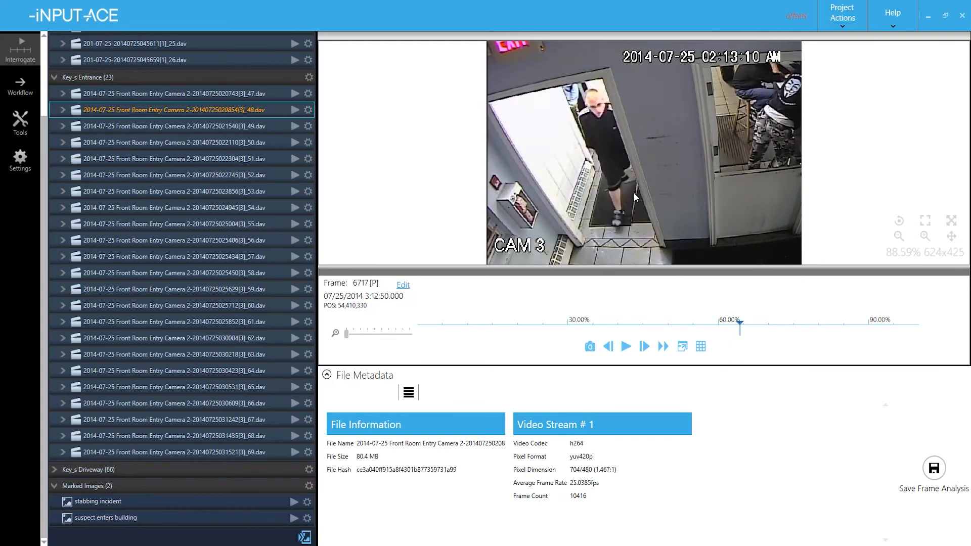
Step frame by frame through the suspect's walk through the doorway and stop at frame 6728, 3:12:51
key("Right")
key("Right")
key("Right")
key("Right")
key("Right")
key("Right")
key("Right")
key("Right")
key("Left")
key("Left")
key("Left")
key("Left")
key("Left")
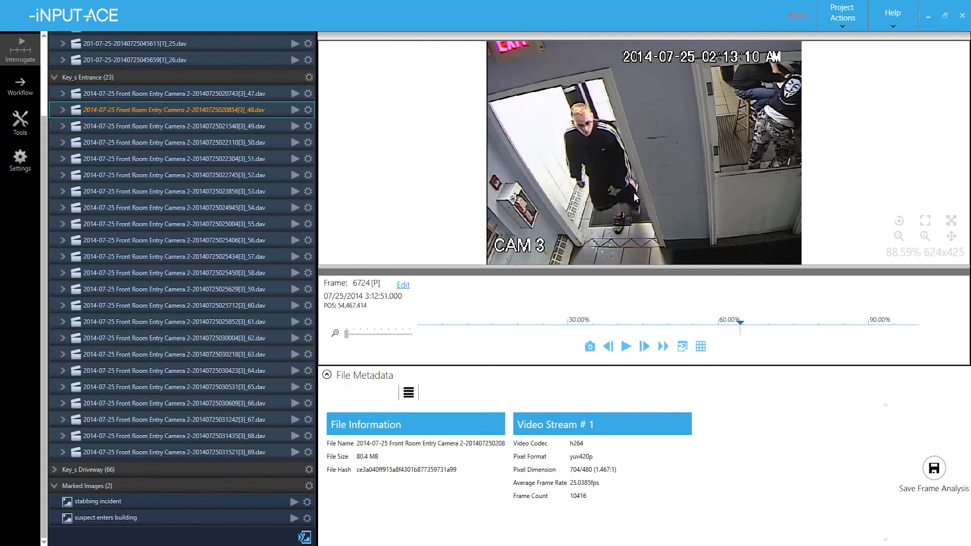
key("Right")
key("Right")
key("Right")
key("Right")
key("Right")
key("Right")
key("Right")
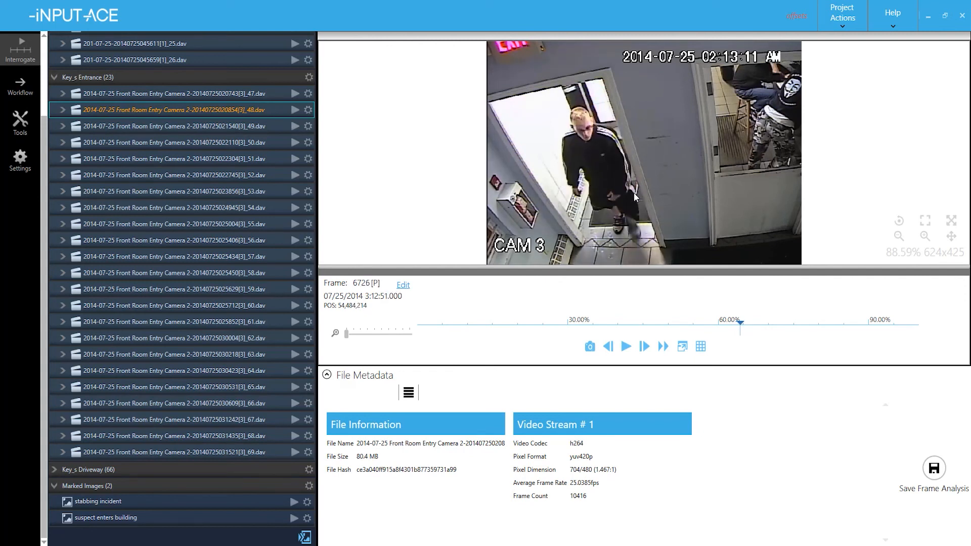
key("Left")
key("Left")
key("Left")
key("Left")
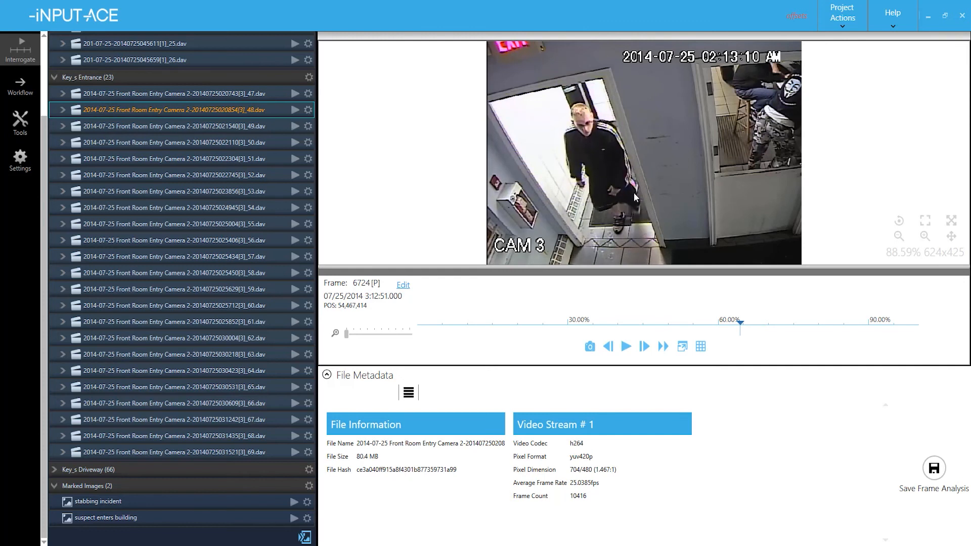
key("Right")
key("Right")
key("Right")
key("Right")
key("Right")
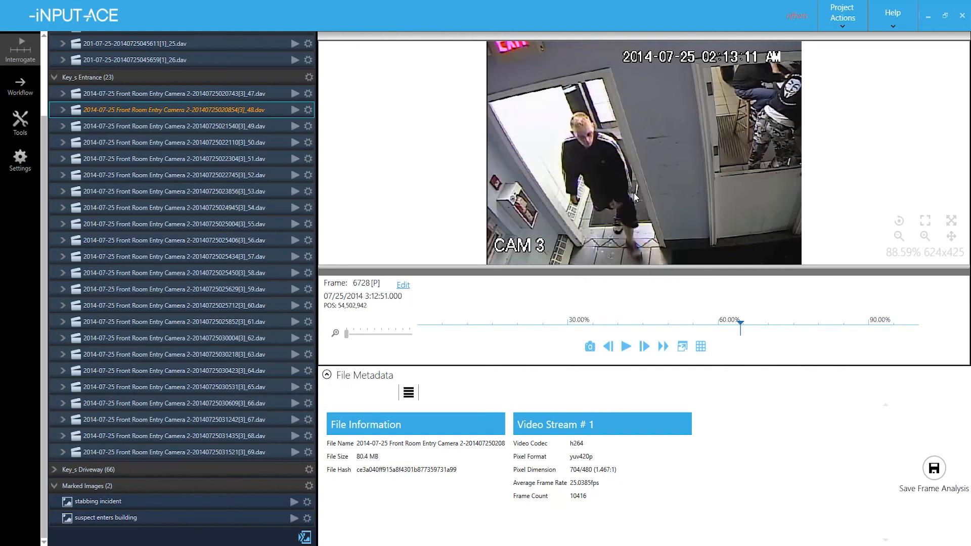
Mark the current entrance frame with the title "suspect in doorway" in the Marked Images group
key("m")
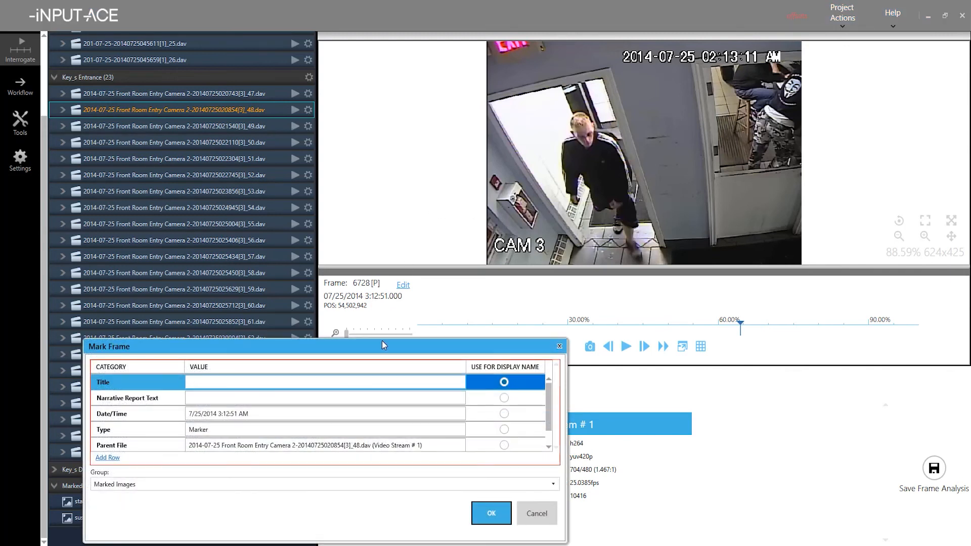
left_click_drag(381, 340, 521, 124)
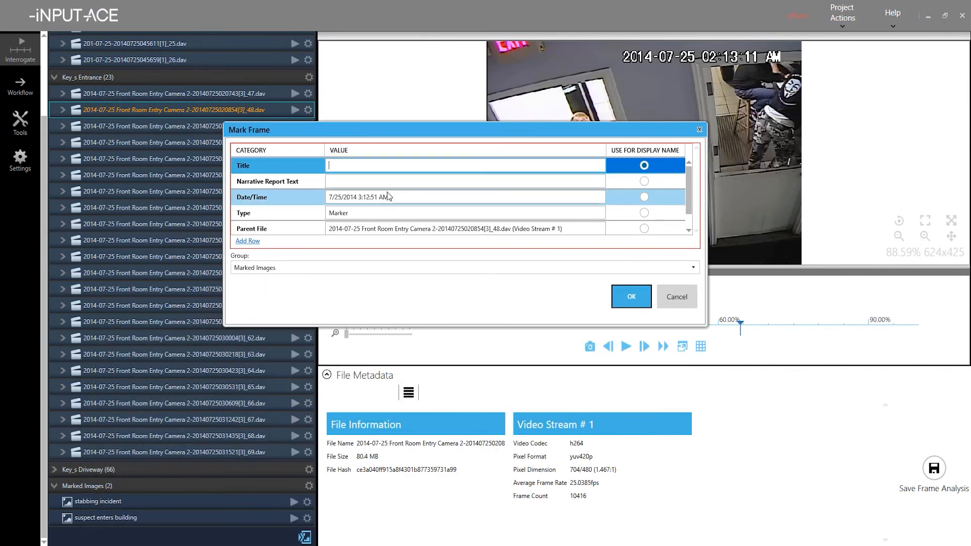
type("susoect")
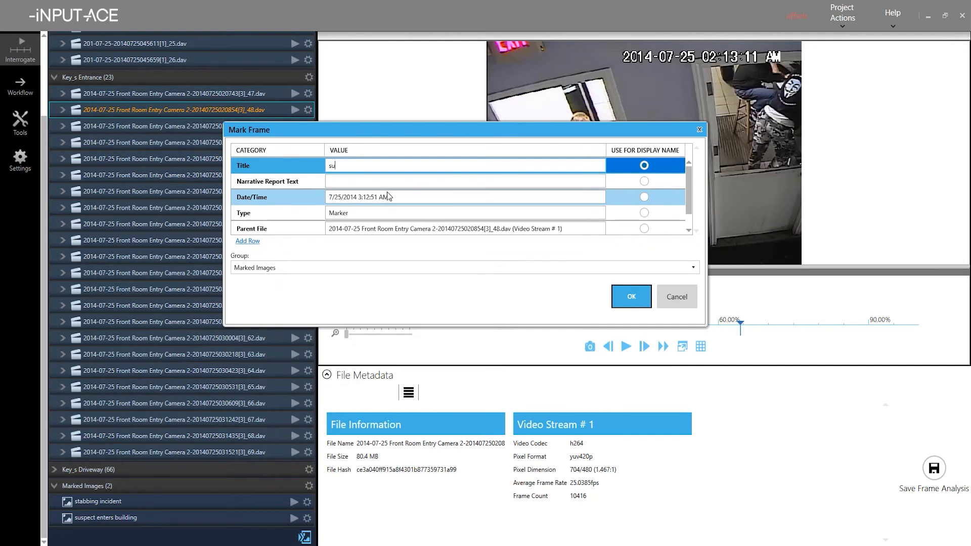
key("BackSpace")
key("BackSpace")
key("BackSpace")
key("BackSpace")
type("pect in")
left_click(638, 299)
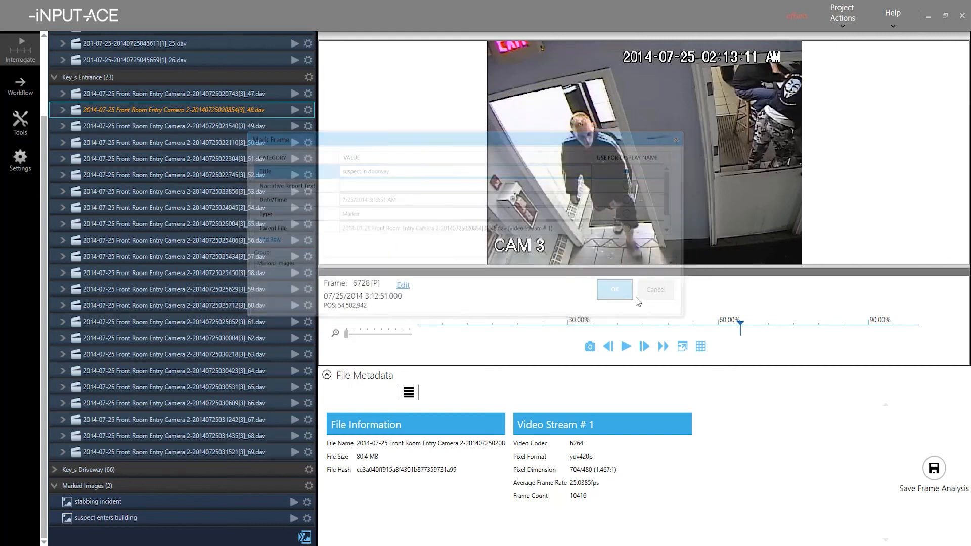
Inspect the date/time offset in the Key_s Rooftop group's settings and leave without saving changes
scroll(172, 218, "up", 3)
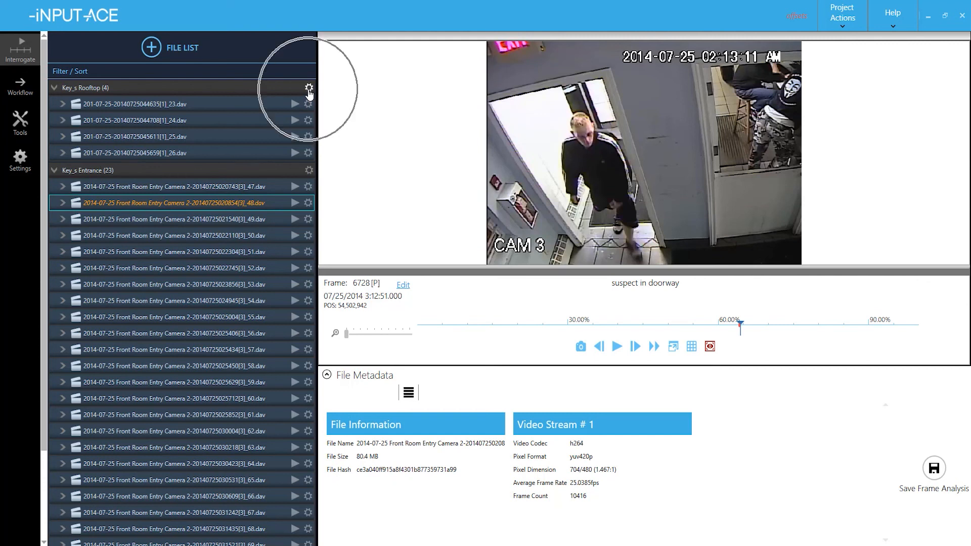
left_click(309, 90)
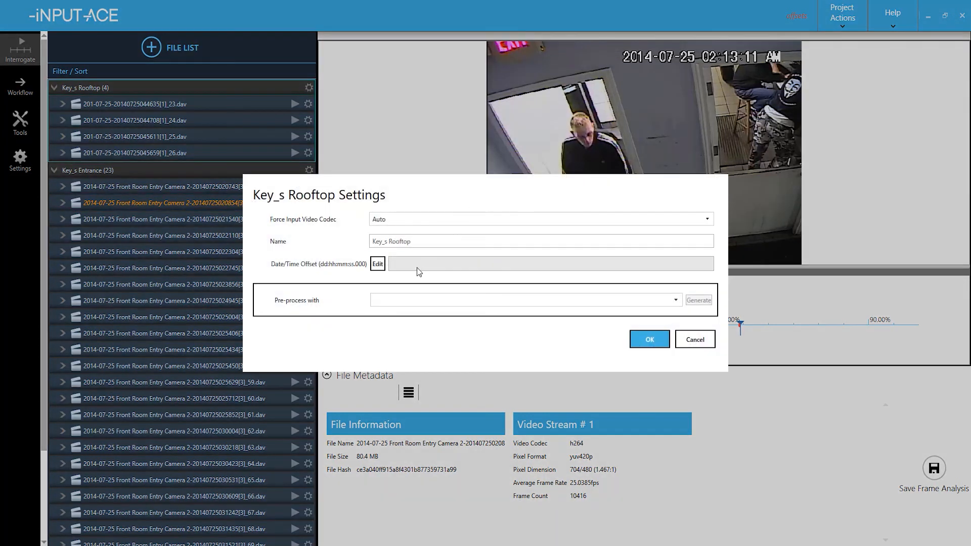
left_click(381, 267)
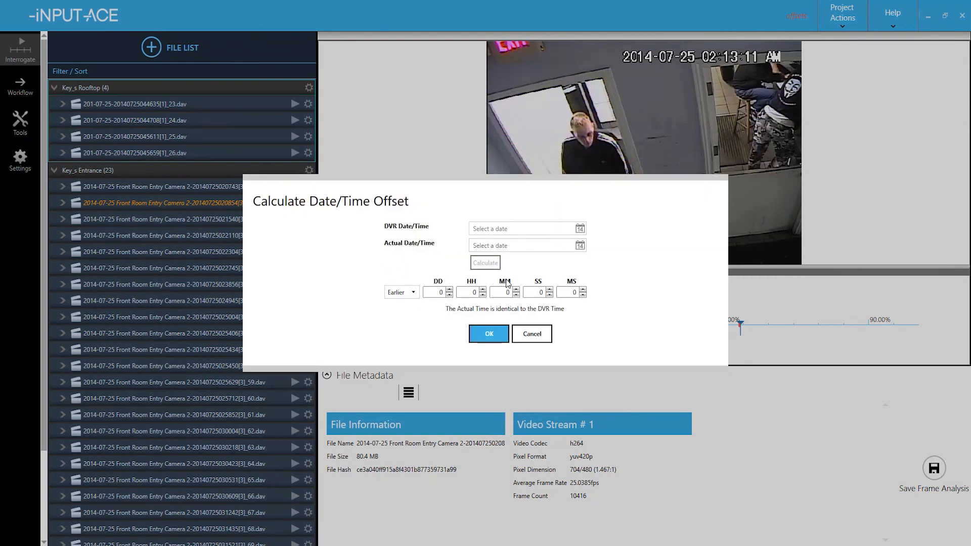
left_click(533, 334)
left_click(692, 340)
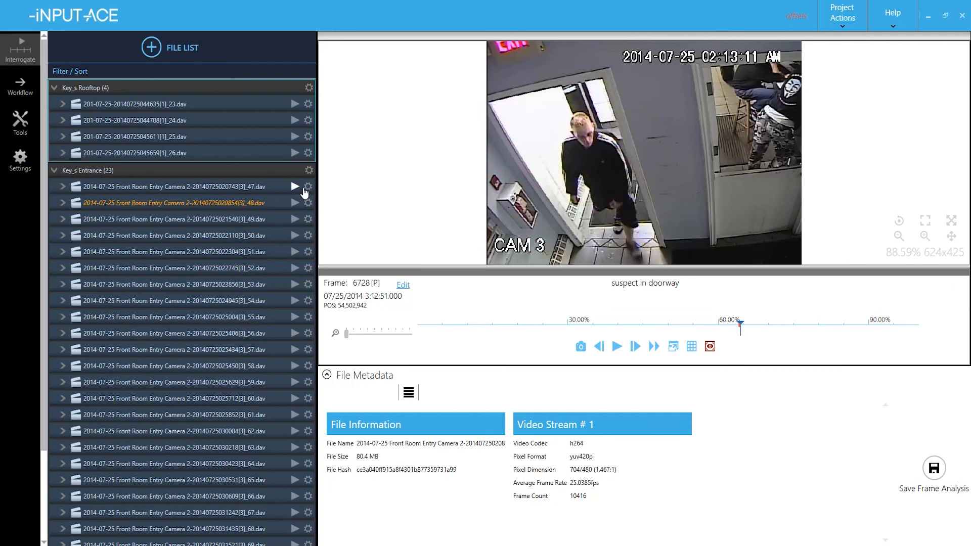
Inspect the date/time offset in the first Key_s Entrance clip's settings and leave without saving changes
left_click(309, 188)
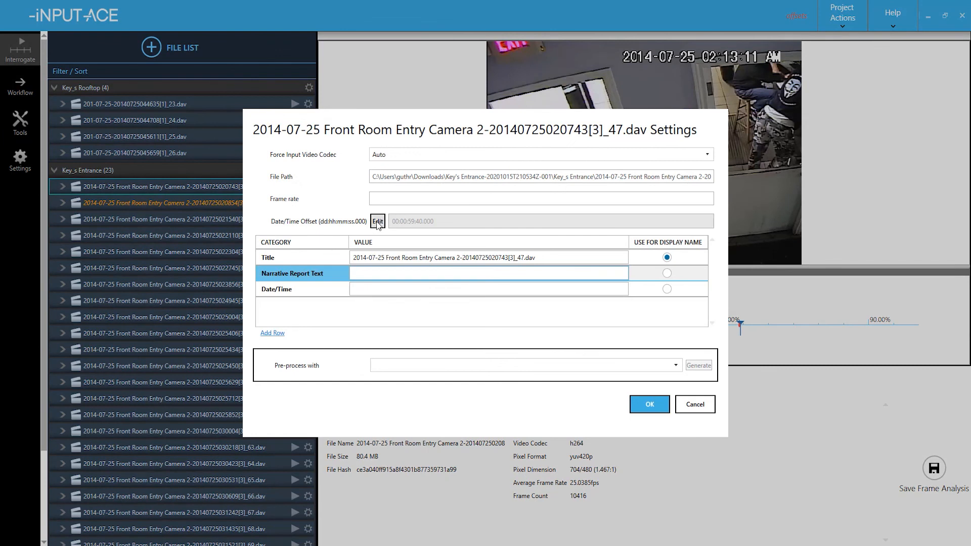
left_click(377, 223)
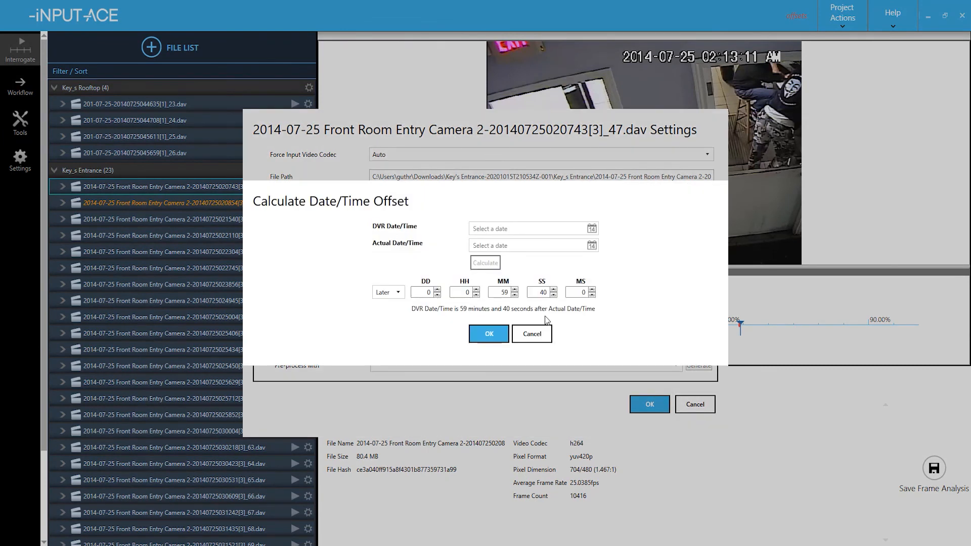
left_click(536, 332)
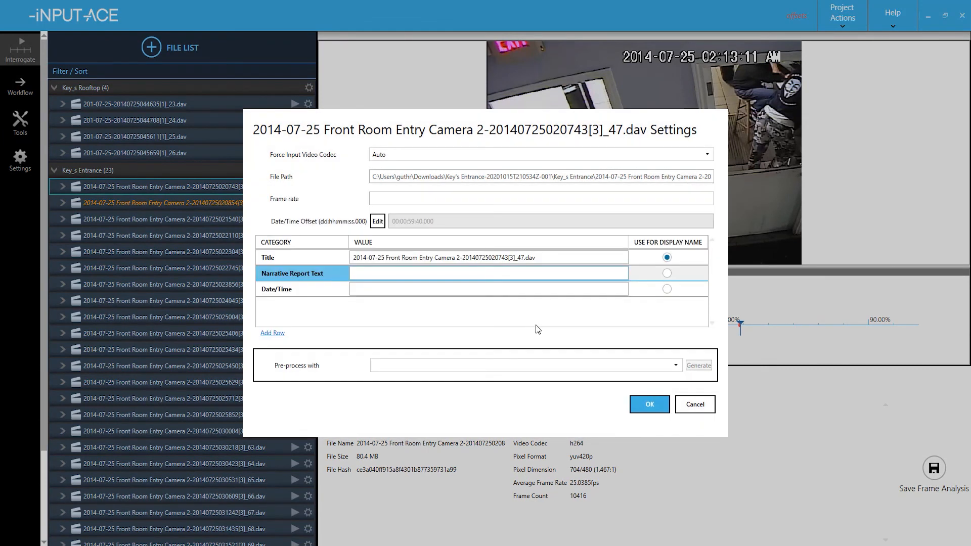
left_click(703, 407)
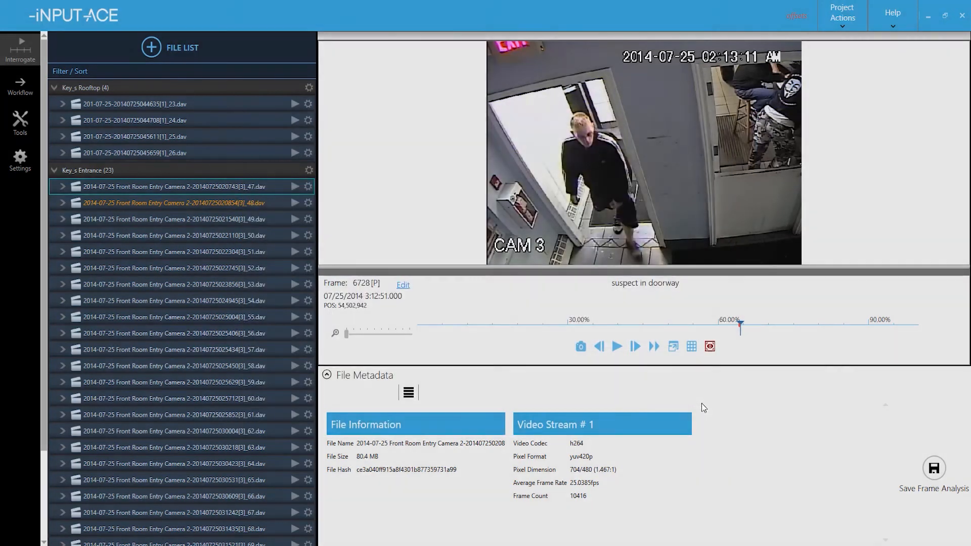